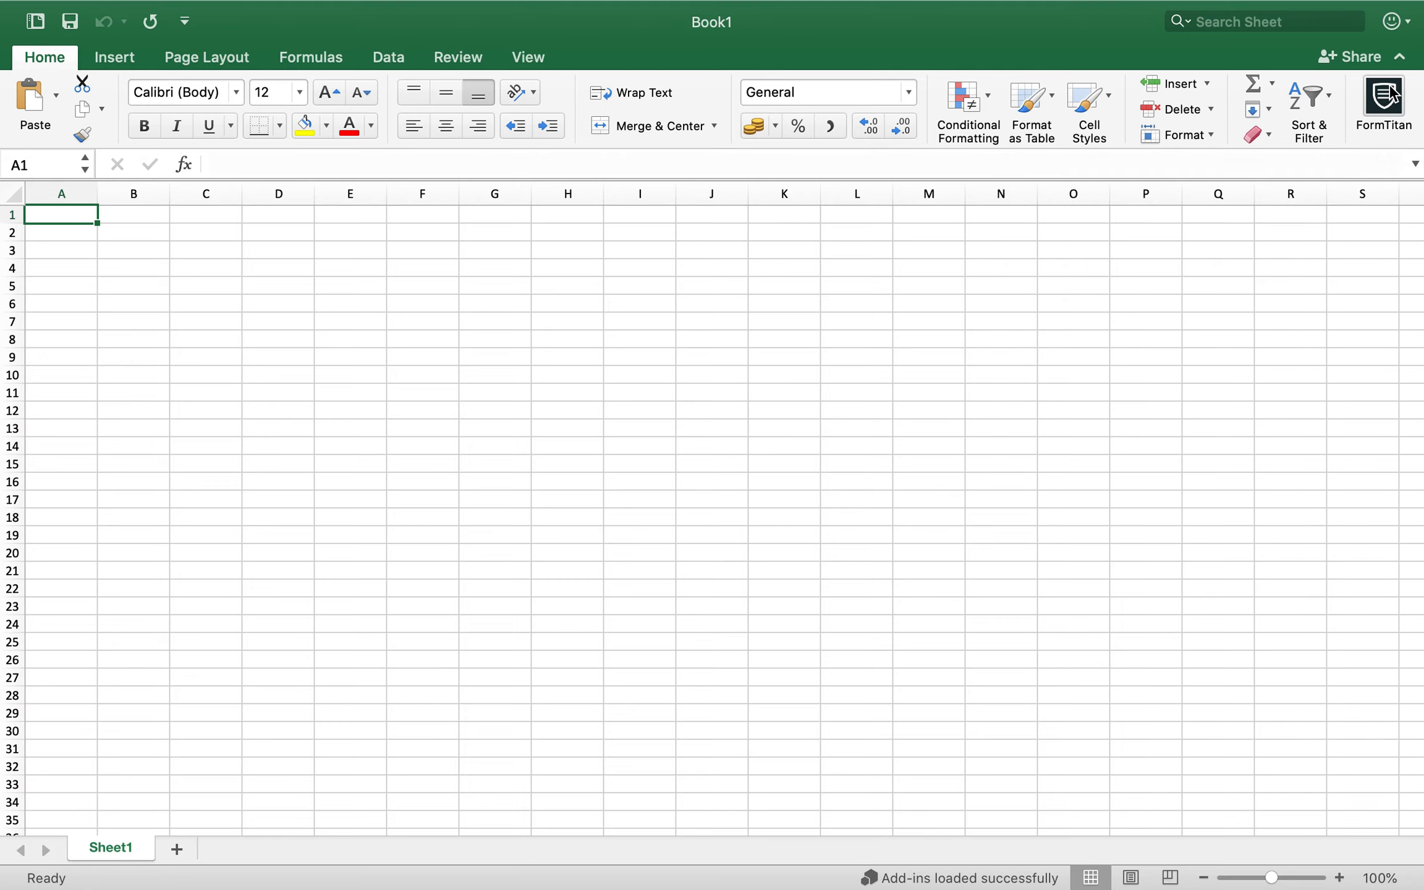
Open the FormTitan add-in and sign in with Salesforce, entering the account password for the saved username.
click(1390, 95)
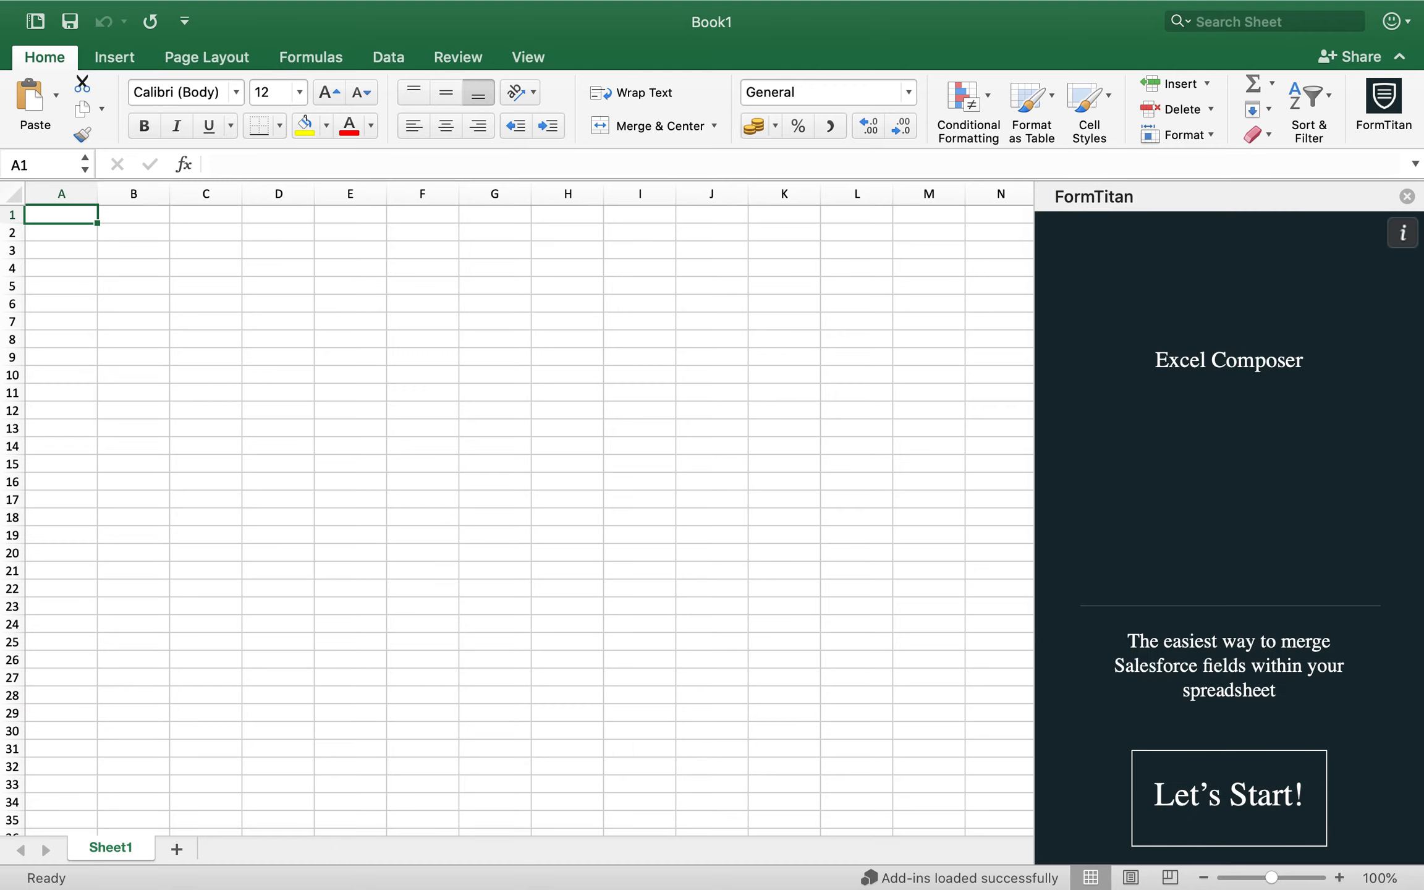
click(1258, 819)
click(1248, 469)
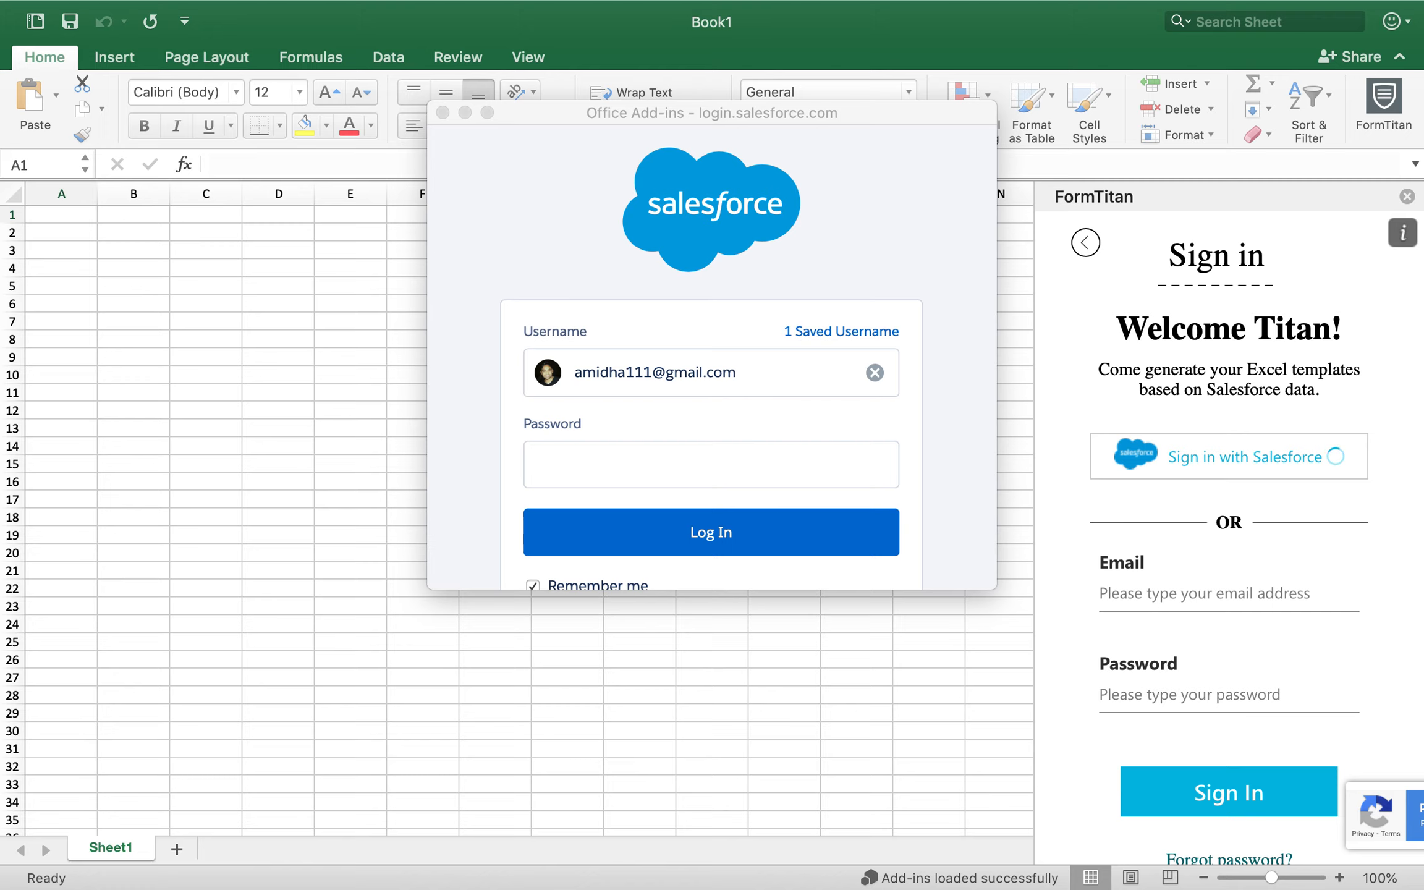
click(790, 486)
key(super+v)
click(762, 535)
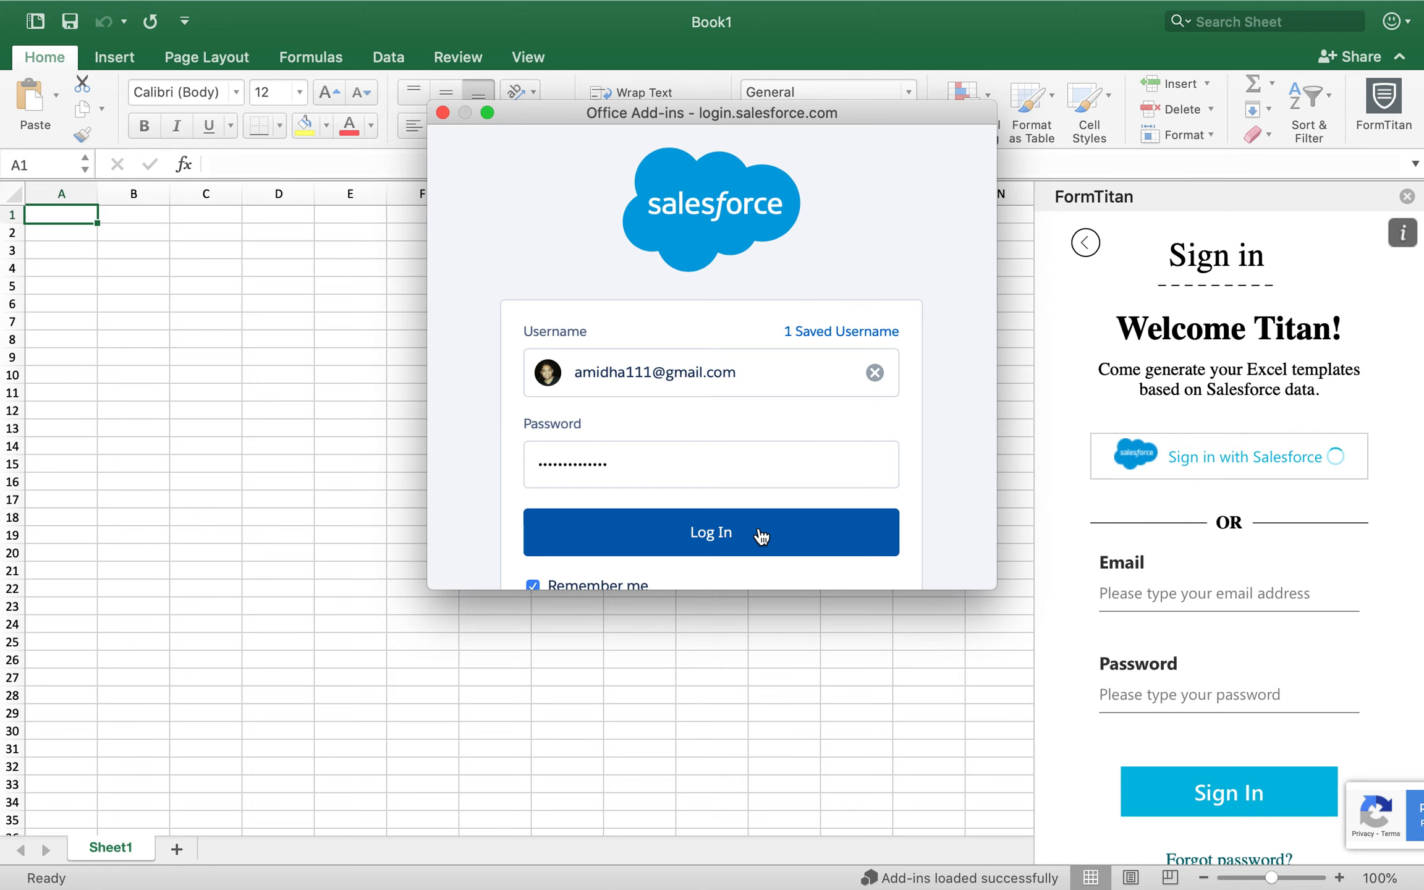
scroll(762, 536, down, 3)
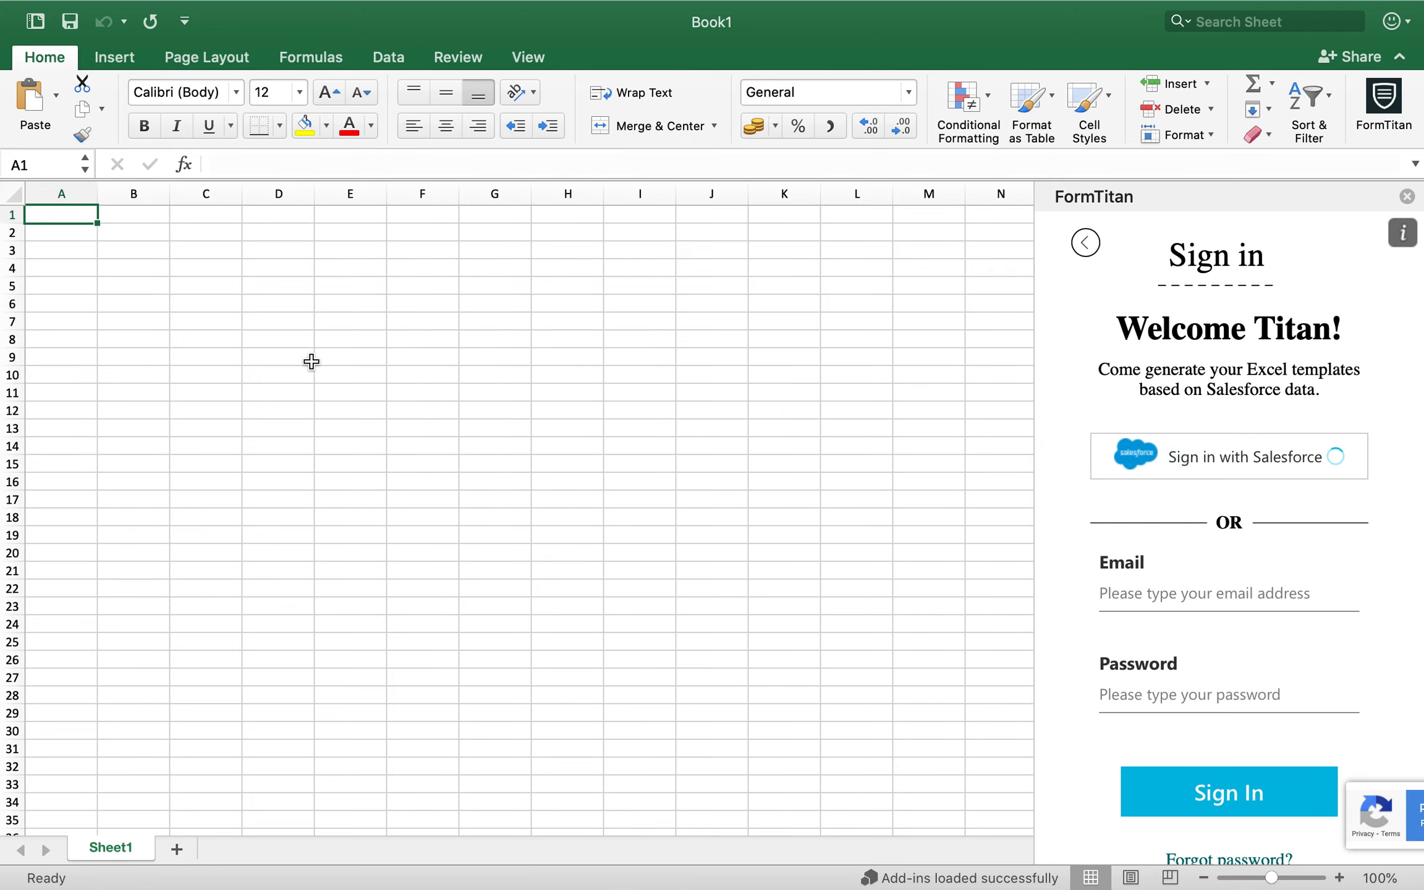
Widen columns A and B, and connect the add-in to the main account.
drag(98, 193, 433, 194)
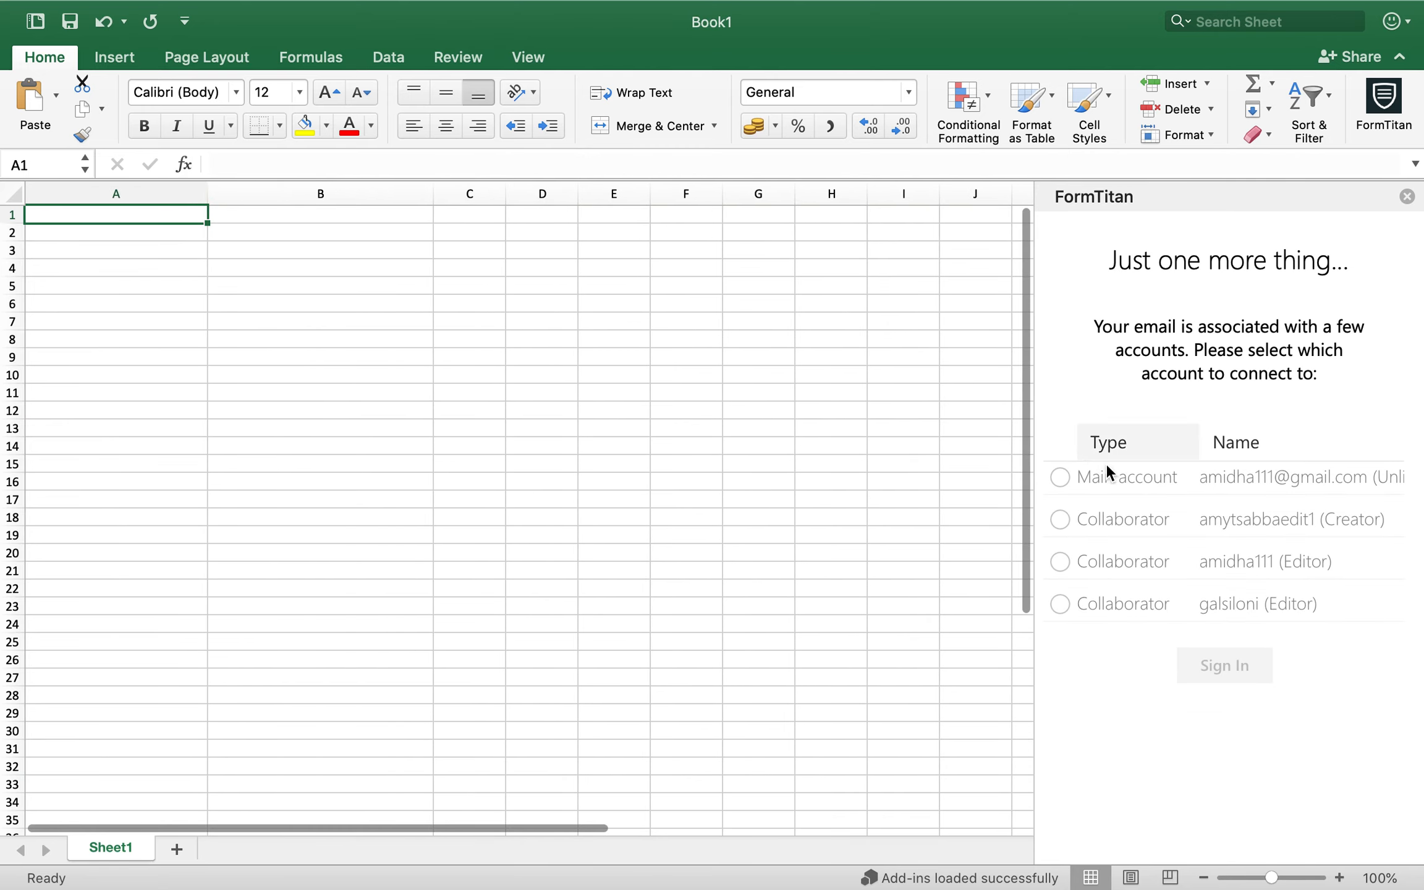
click(1101, 472)
click(1238, 676)
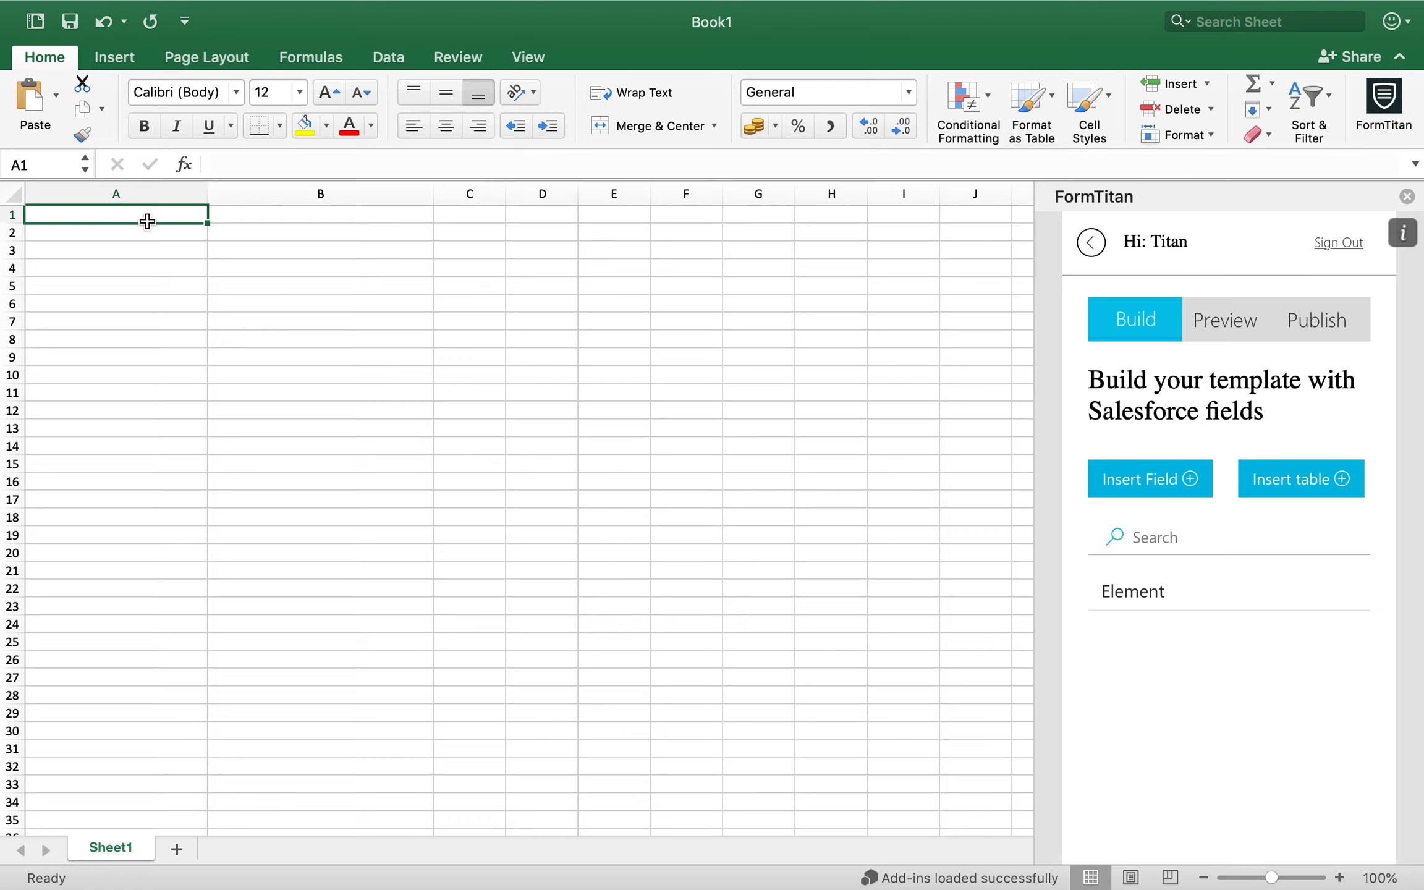
Enter the labels "Opportunity Name" in A1 and "Opportunity Stage" in A2.
text(Opportu)
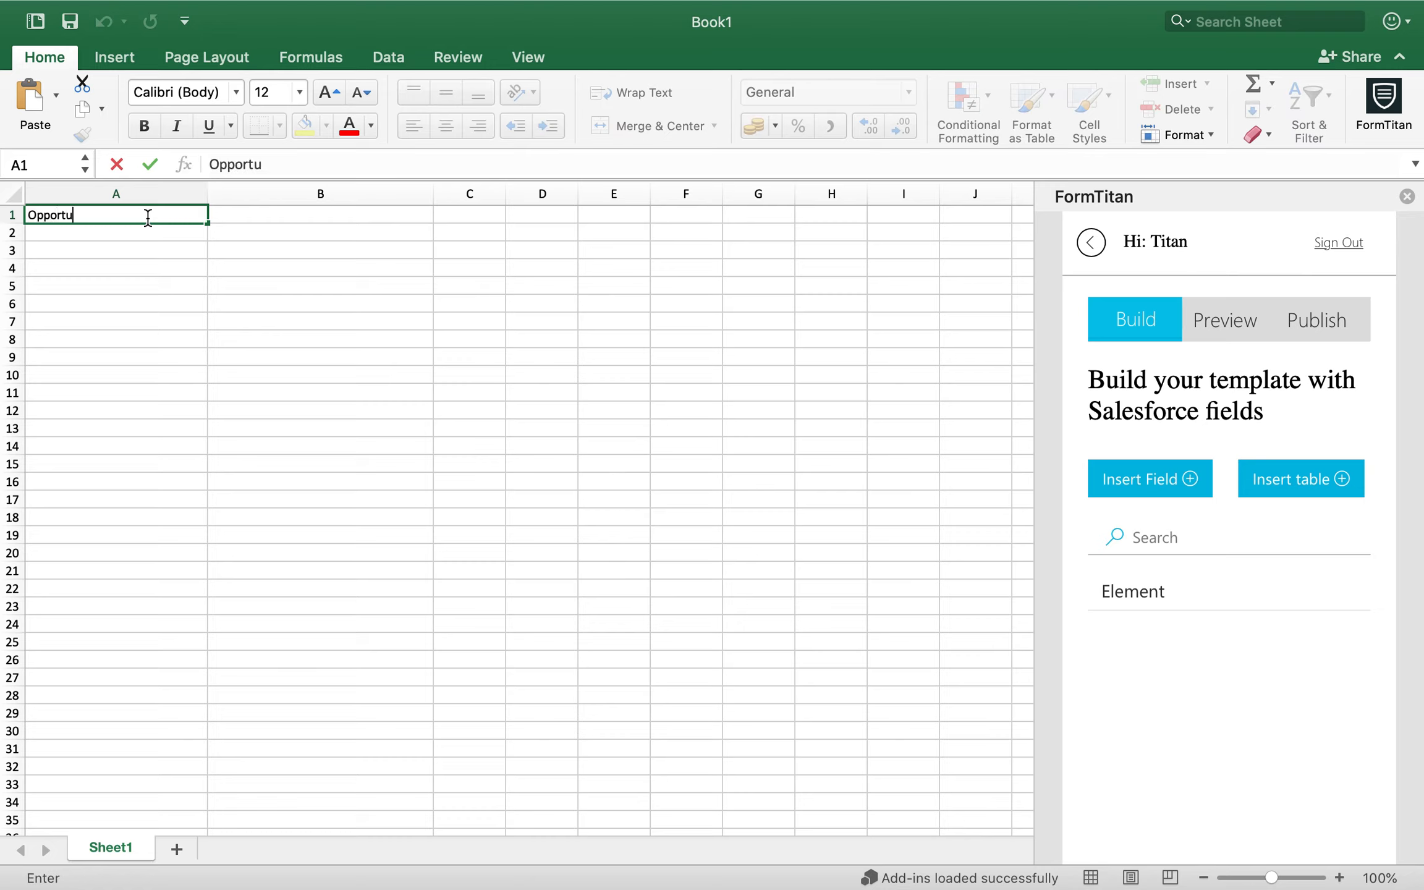
text(nity Name)
key(Return)
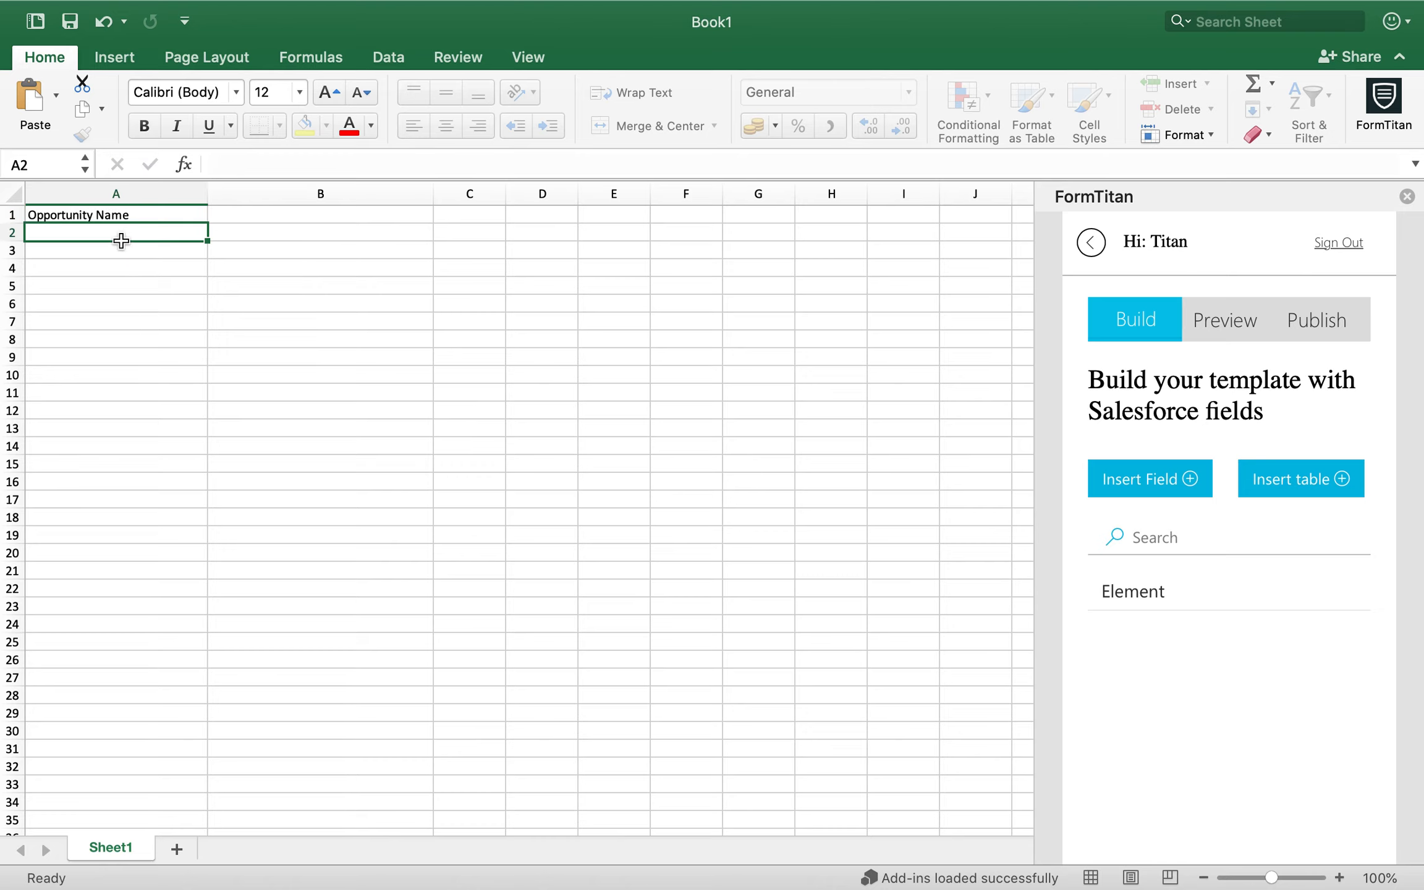
text(Opportunity Stage)
key(Return)
Enter the label "Opportunity Amount" in cell A3.
double_click(105, 256)
text(O)
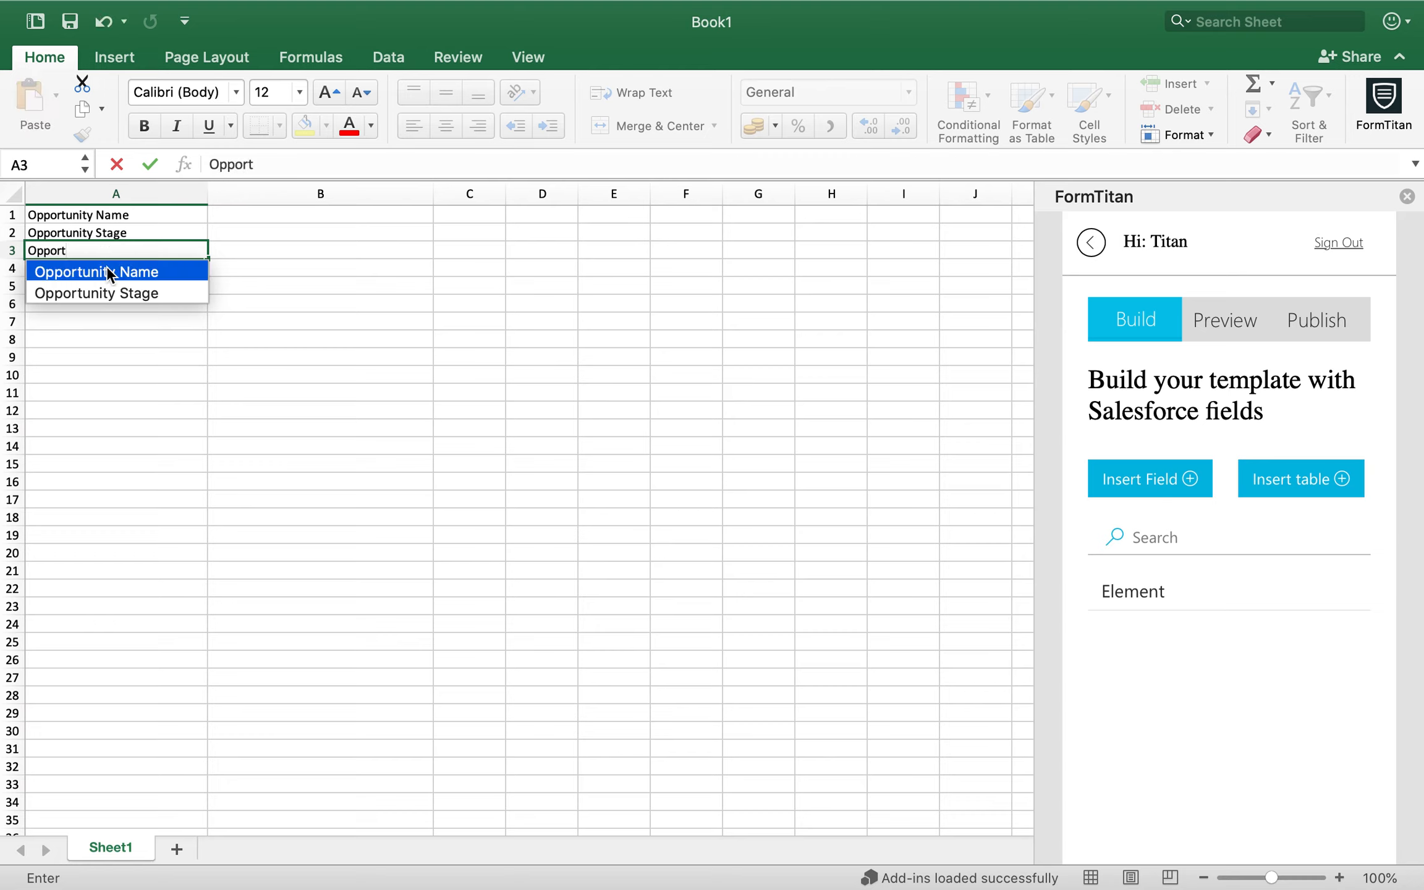
click(109, 274)
double_click(173, 258)
click(155, 250)
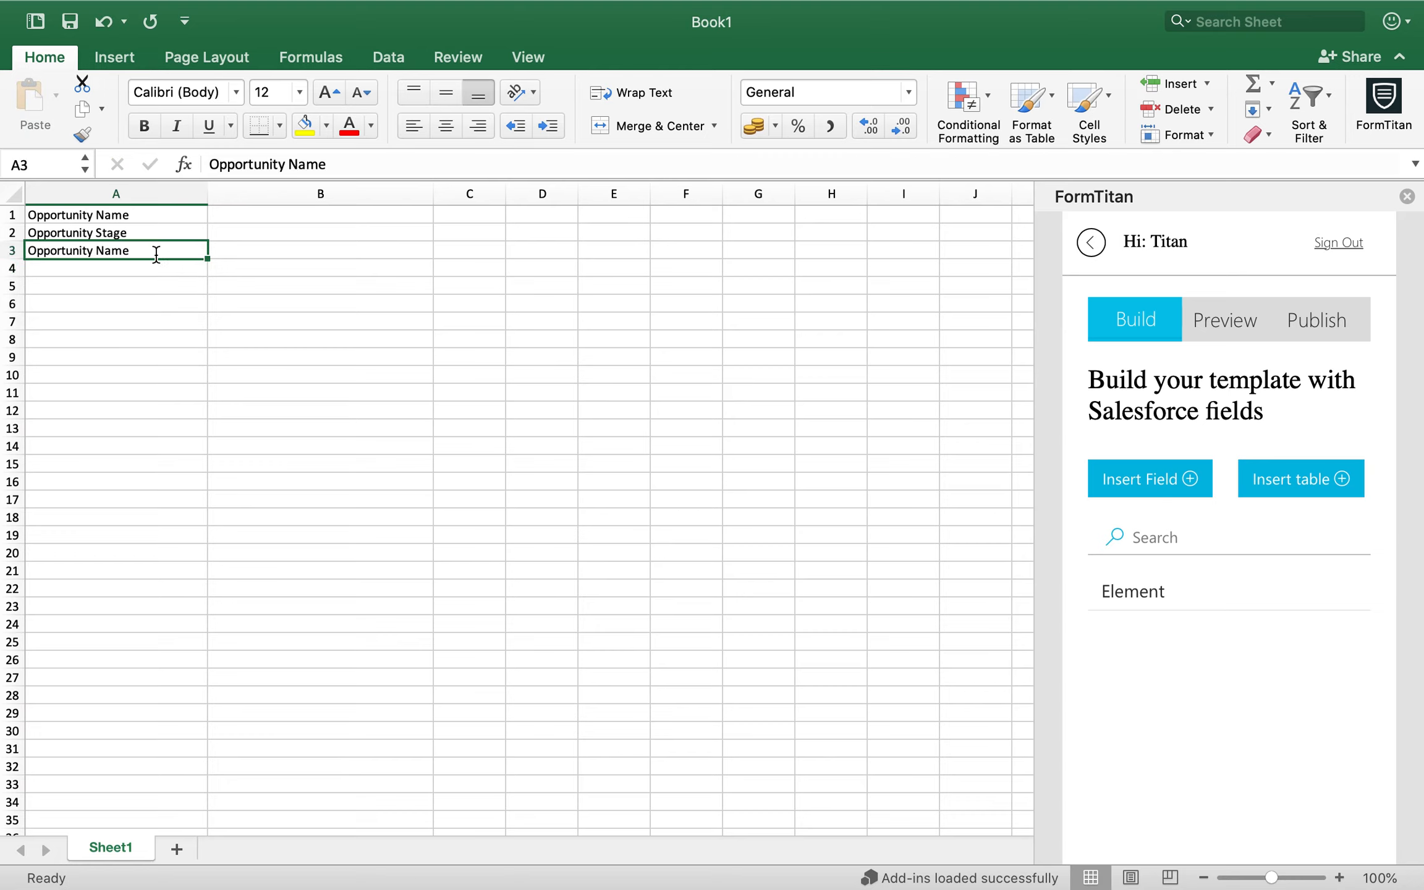
double_click(156, 251)
key(BackSpace)
key(BackSpace)
key(BackSpace)
text(Amount)
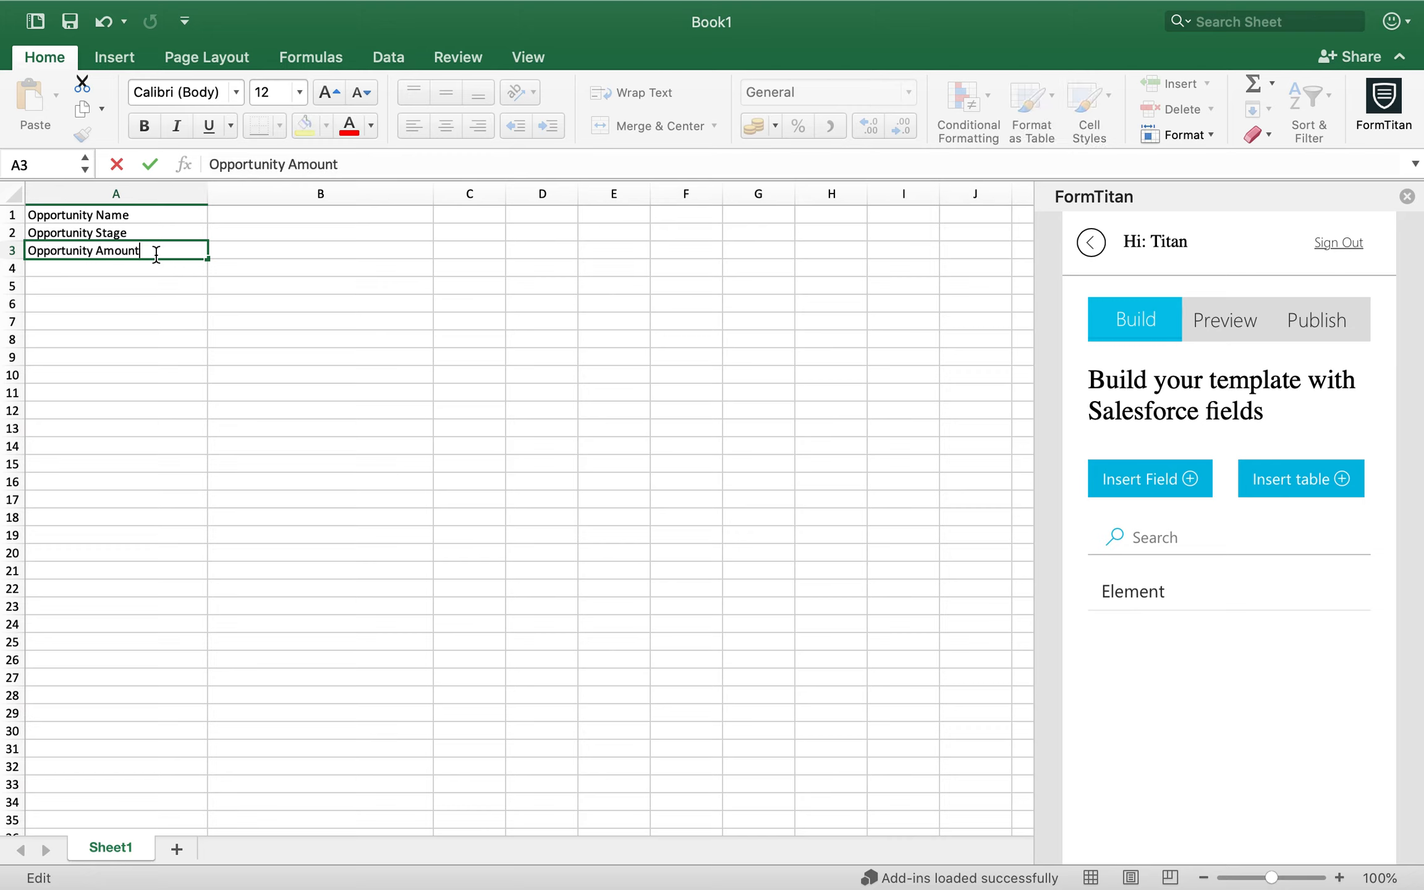
click(181, 391)
click(273, 217)
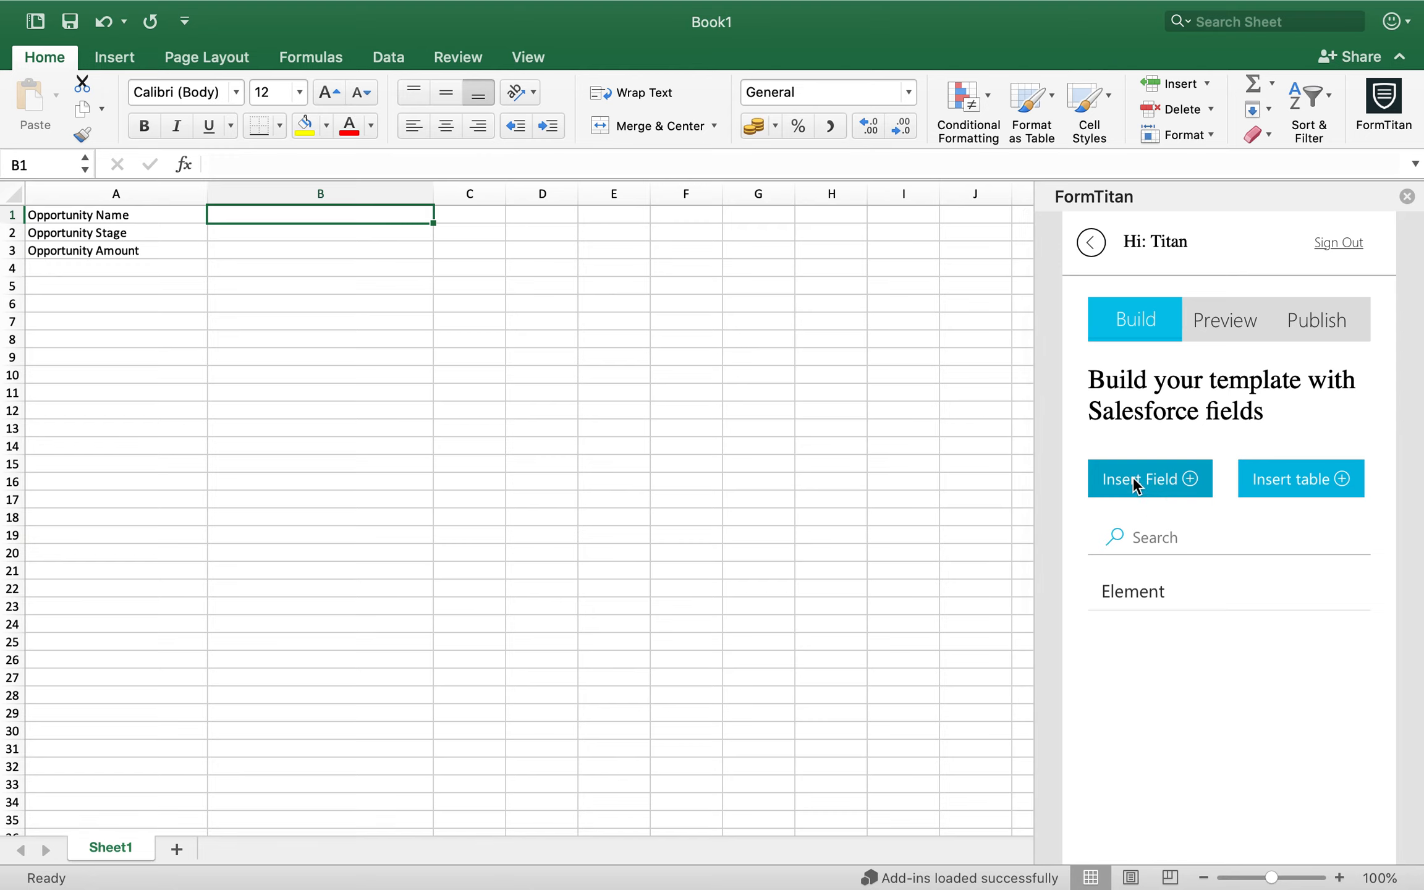
click(104, 216)
click(100, 234)
click(97, 246)
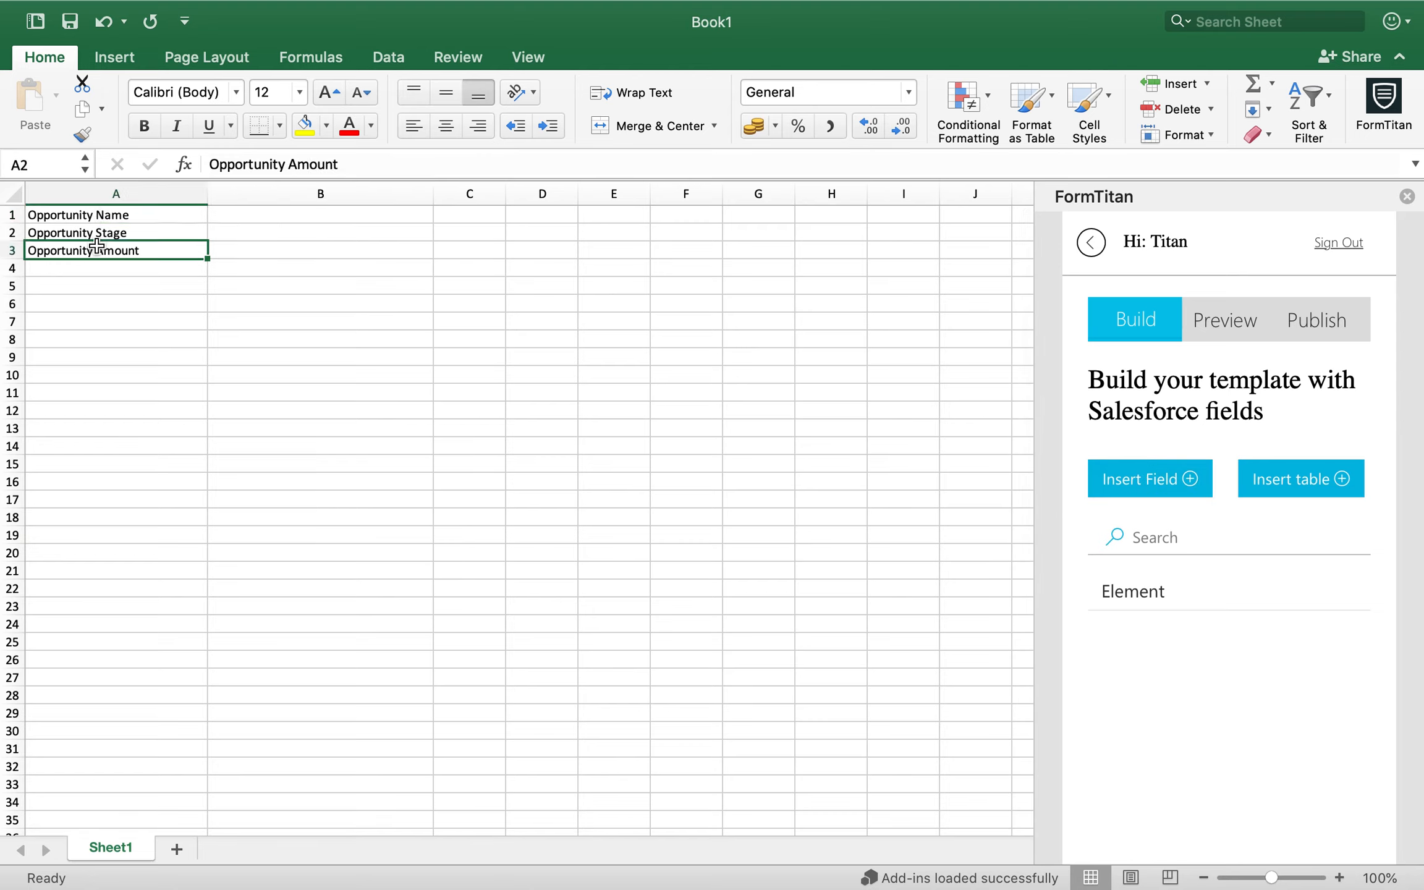
click(106, 216)
click(109, 235)
click(291, 221)
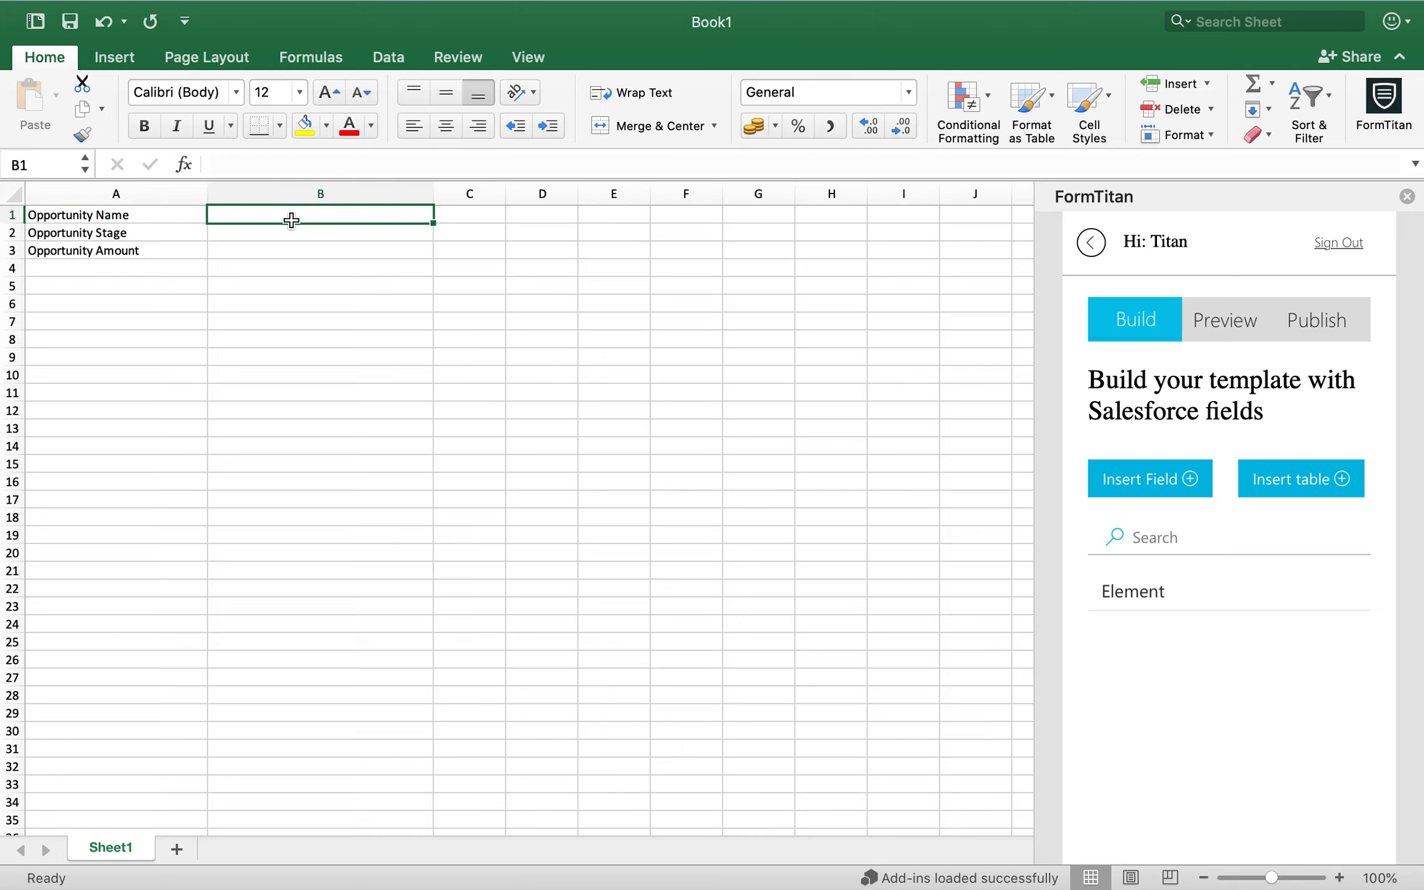
click(291, 235)
click(292, 263)
Start inserting Salesforce fields at cell B1 of Sheet1 with Opportunity as the object.
click(312, 222)
click(1125, 483)
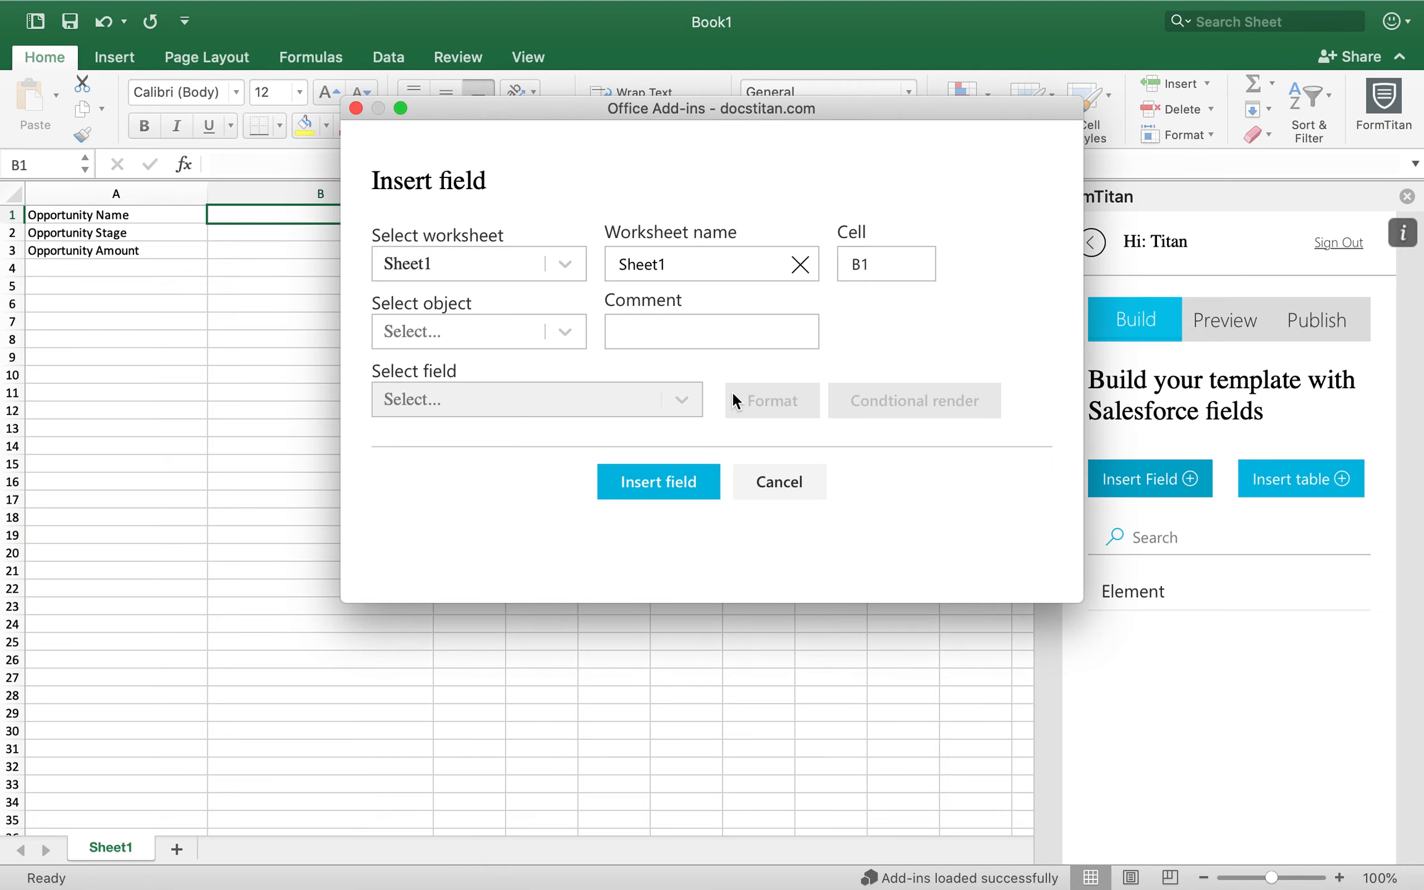
click(536, 332)
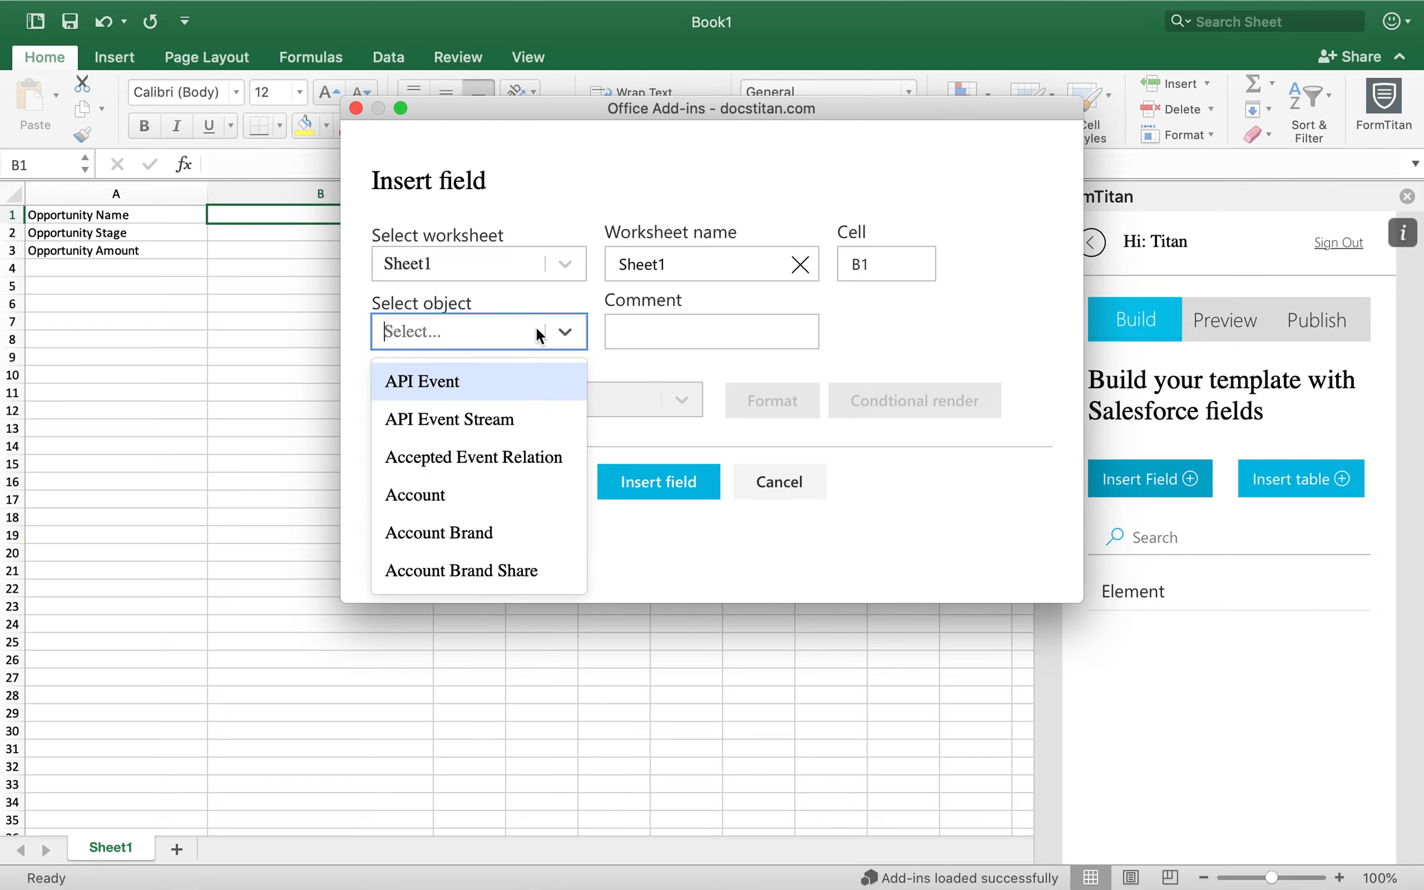
text(opport)
click(482, 376)
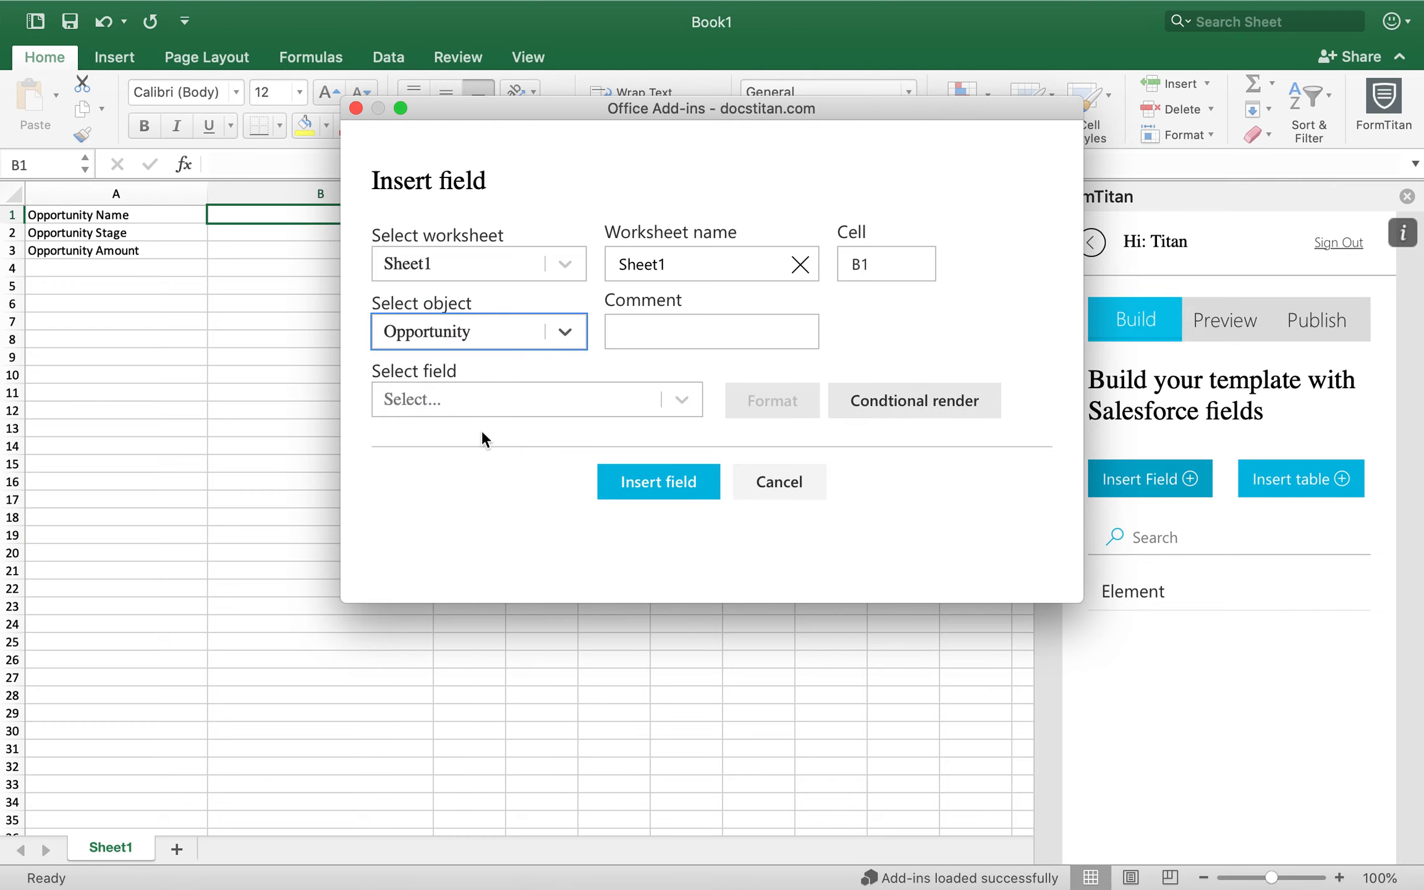
Choose Name as the first Opportunity field and Stage as the second field to insert.
click(489, 384)
text(name)
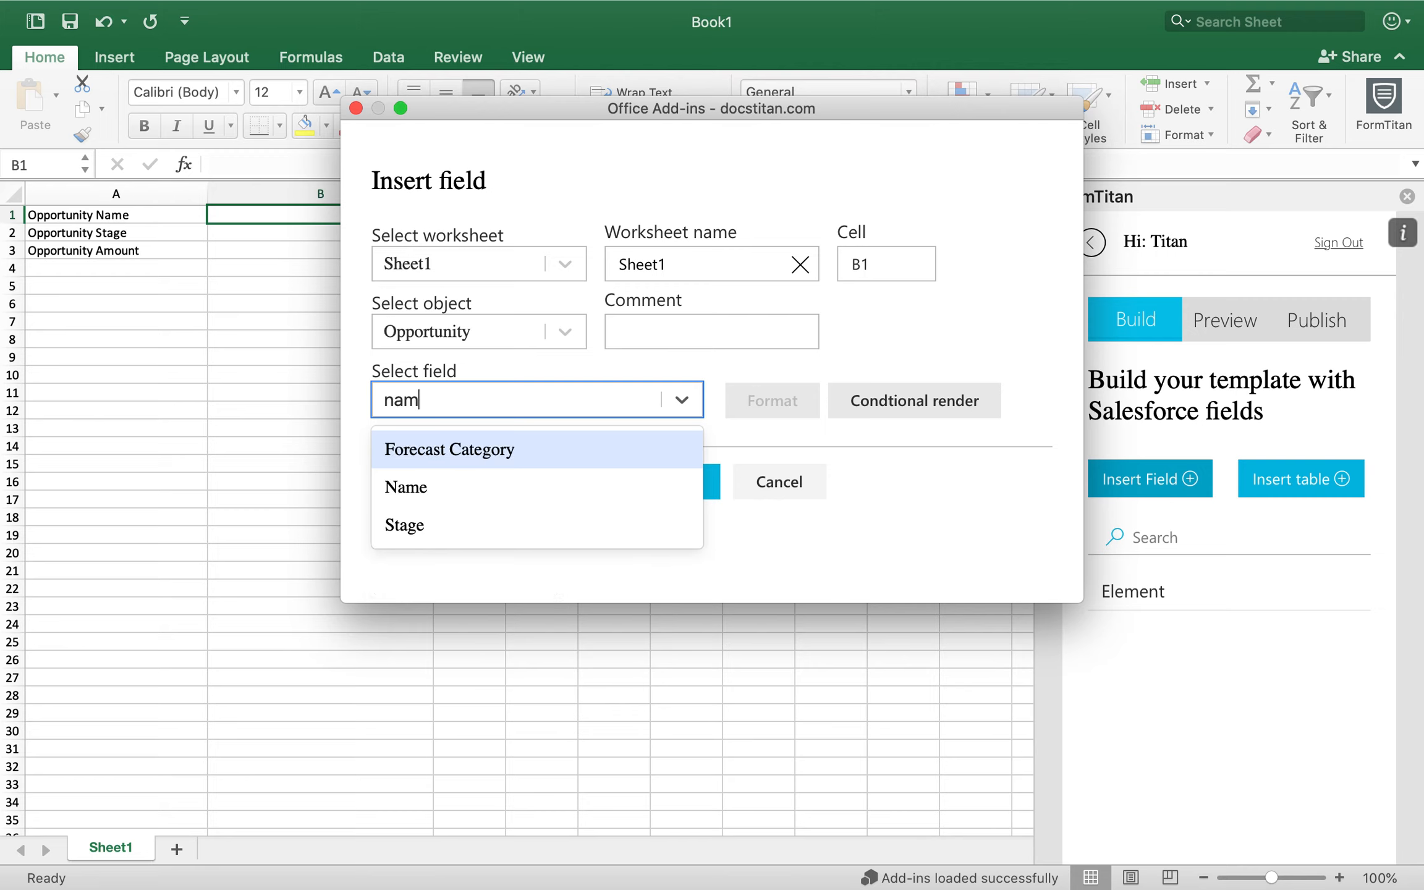
click(452, 491)
click(454, 471)
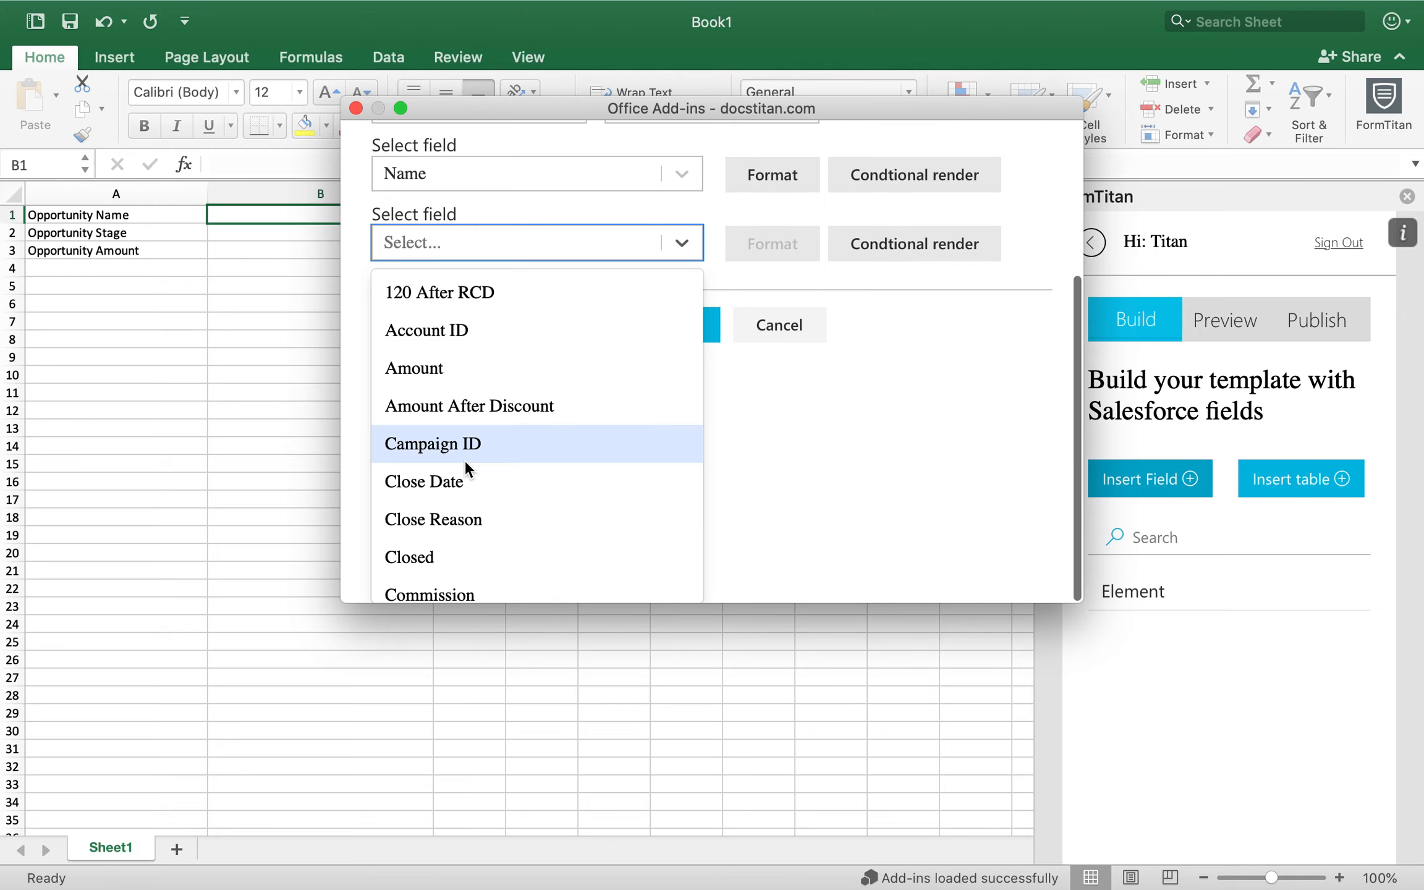
text(stage)
click(399, 522)
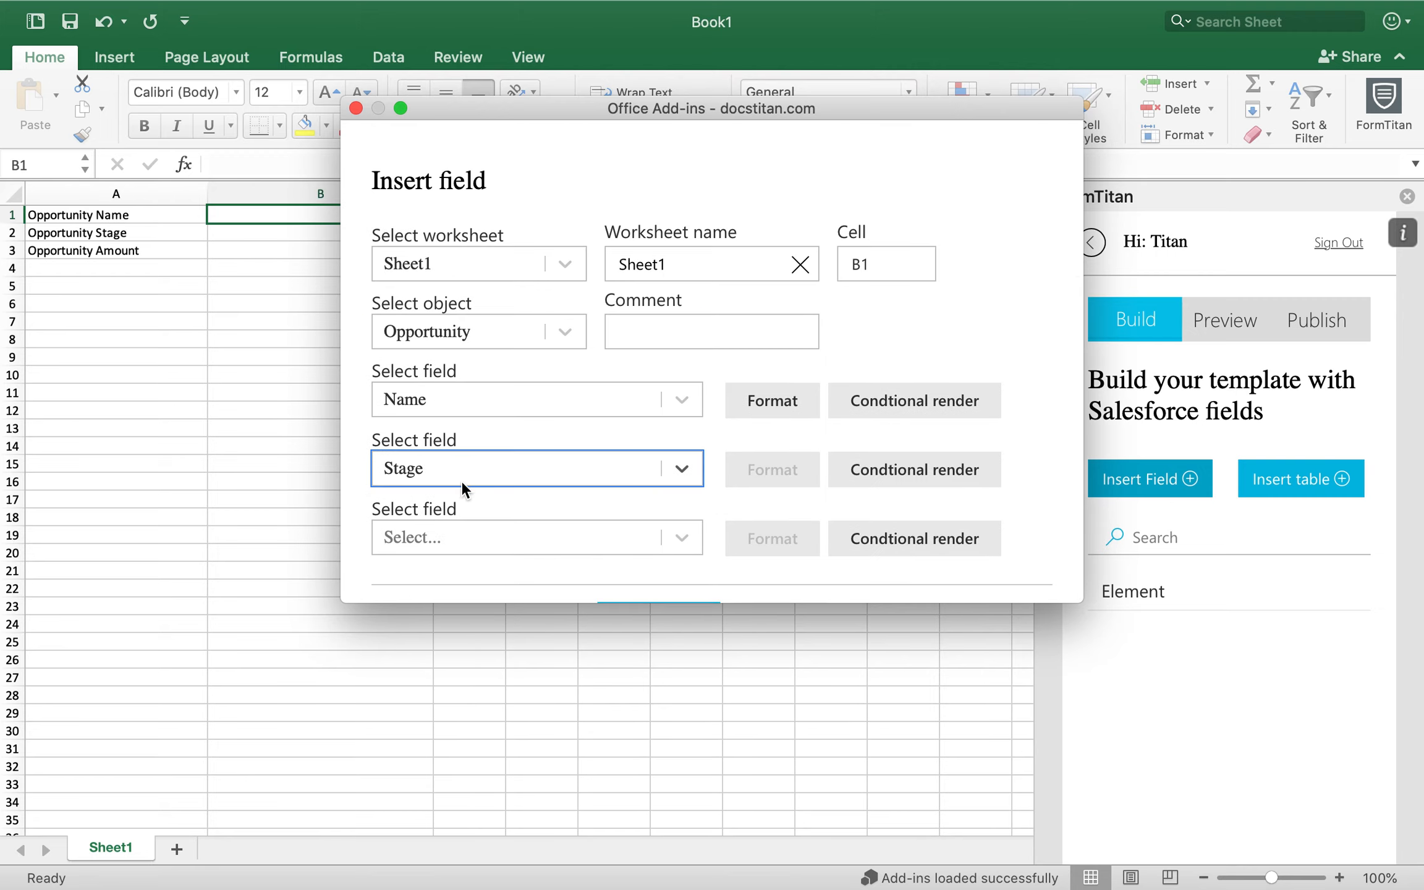
Add Amount as the third field and insert the fields into the sheet, widening column B to fit them.
click(436, 542)
text(amoun)
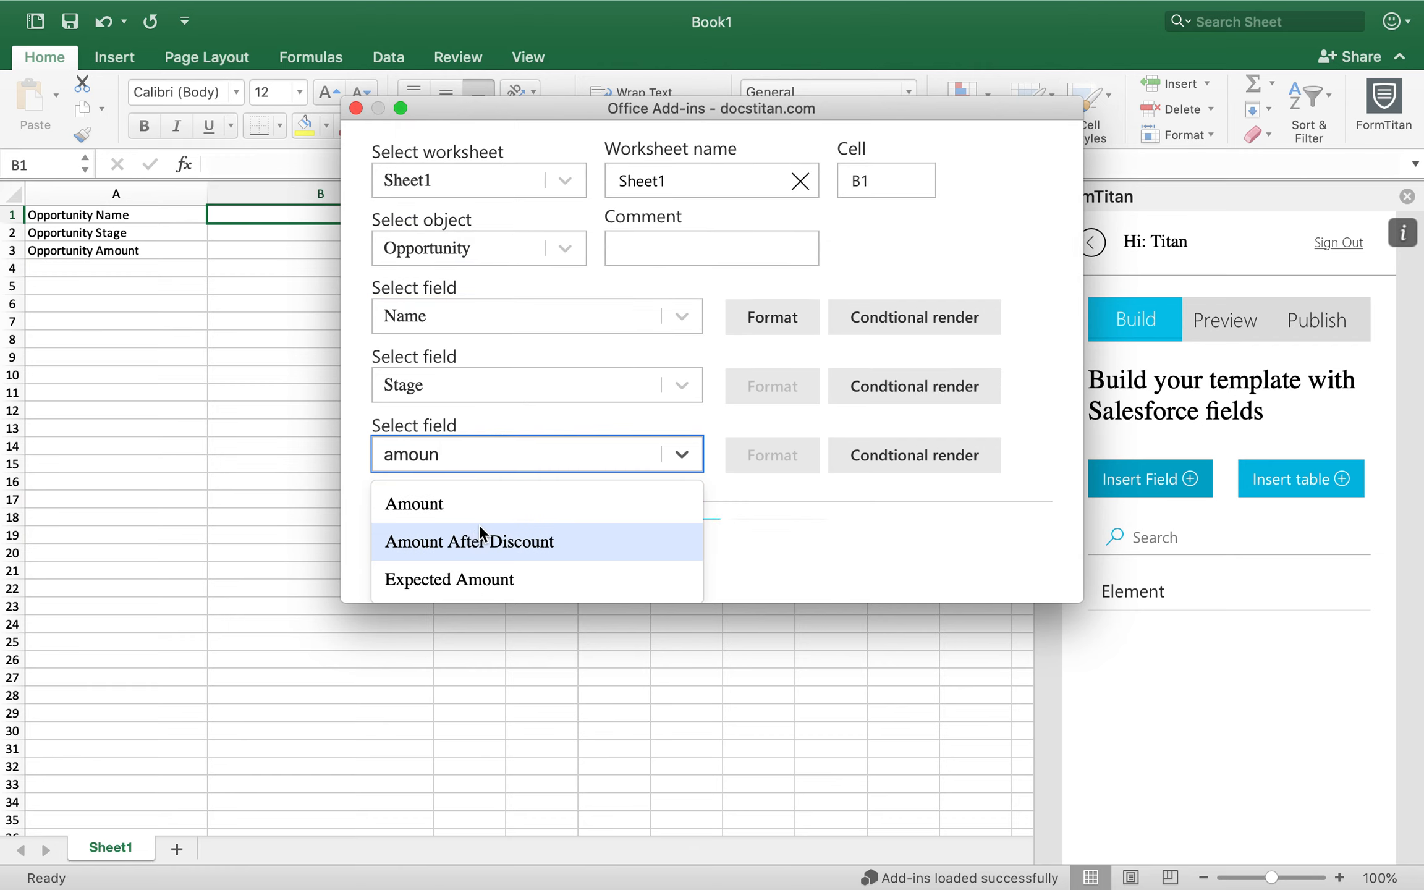
click(486, 504)
scroll(611, 392, down, 3)
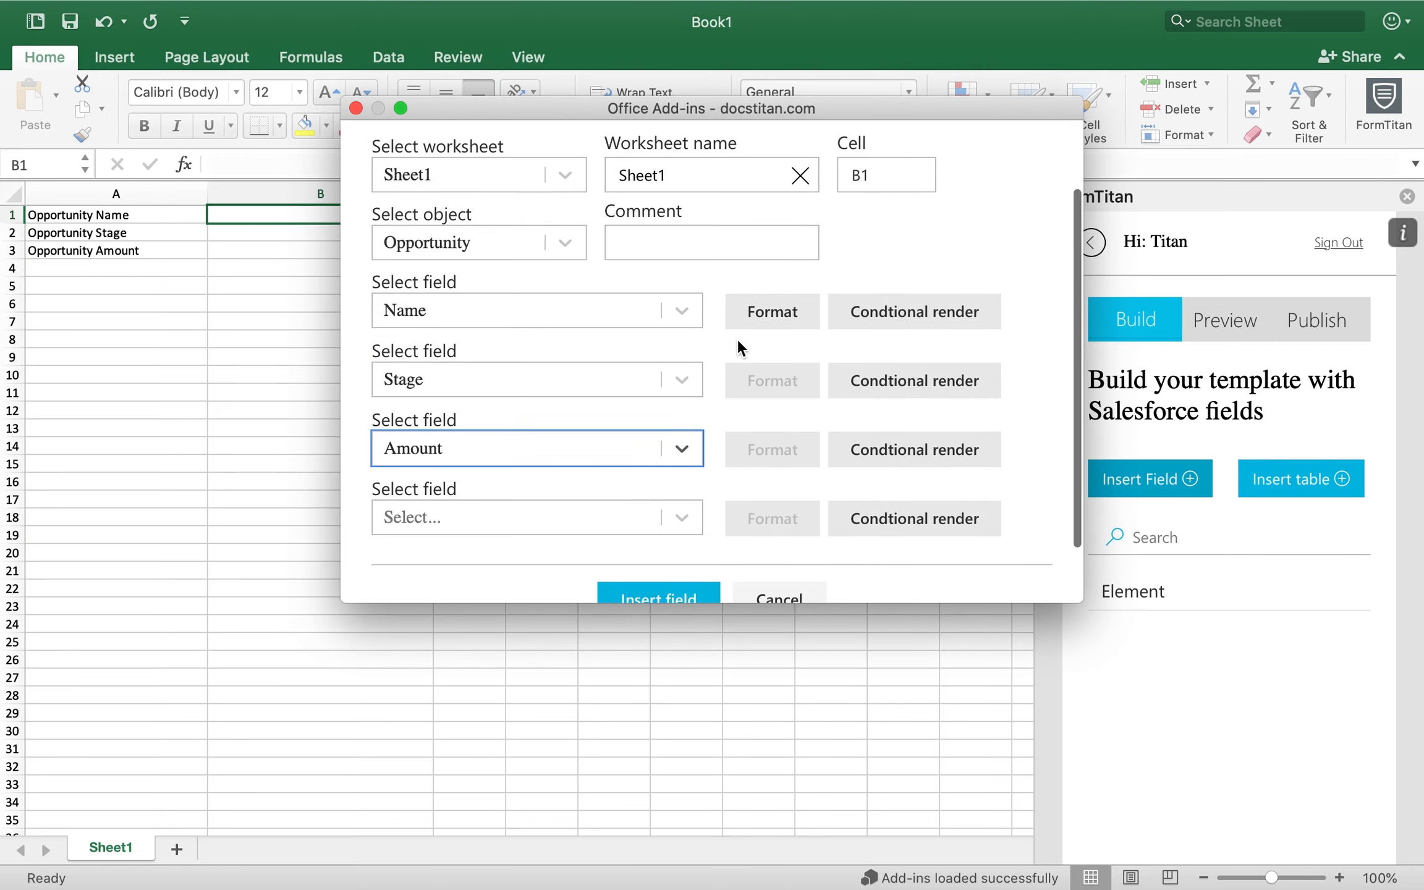
scroll(737, 337, down, 2)
click(696, 532)
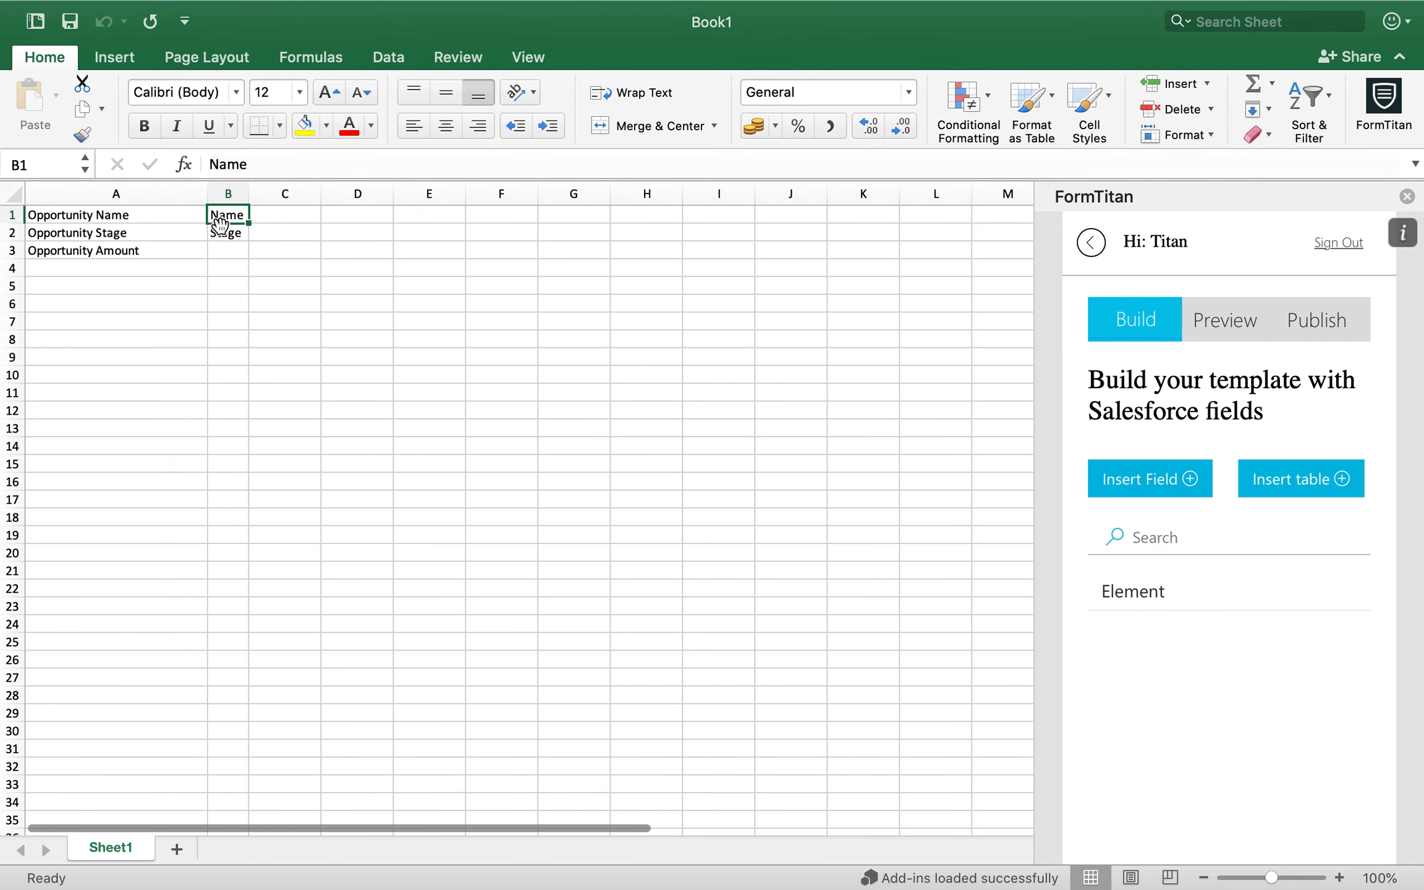
drag(258, 194, 347, 194)
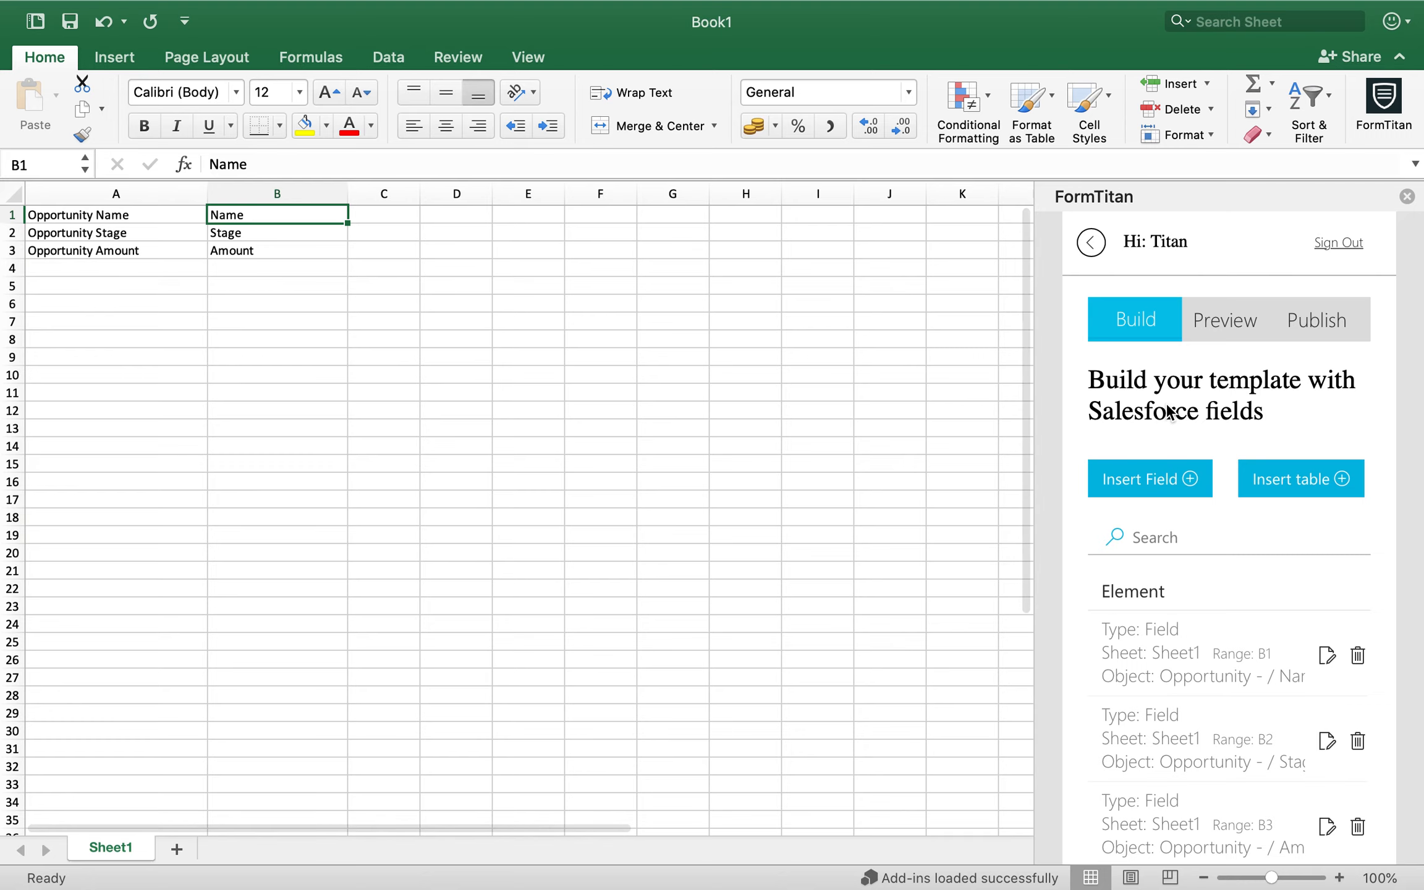
Review the edit settings of the inserted Name field in B1 and Amount field in B3.
scroll(1221, 556, down, 1)
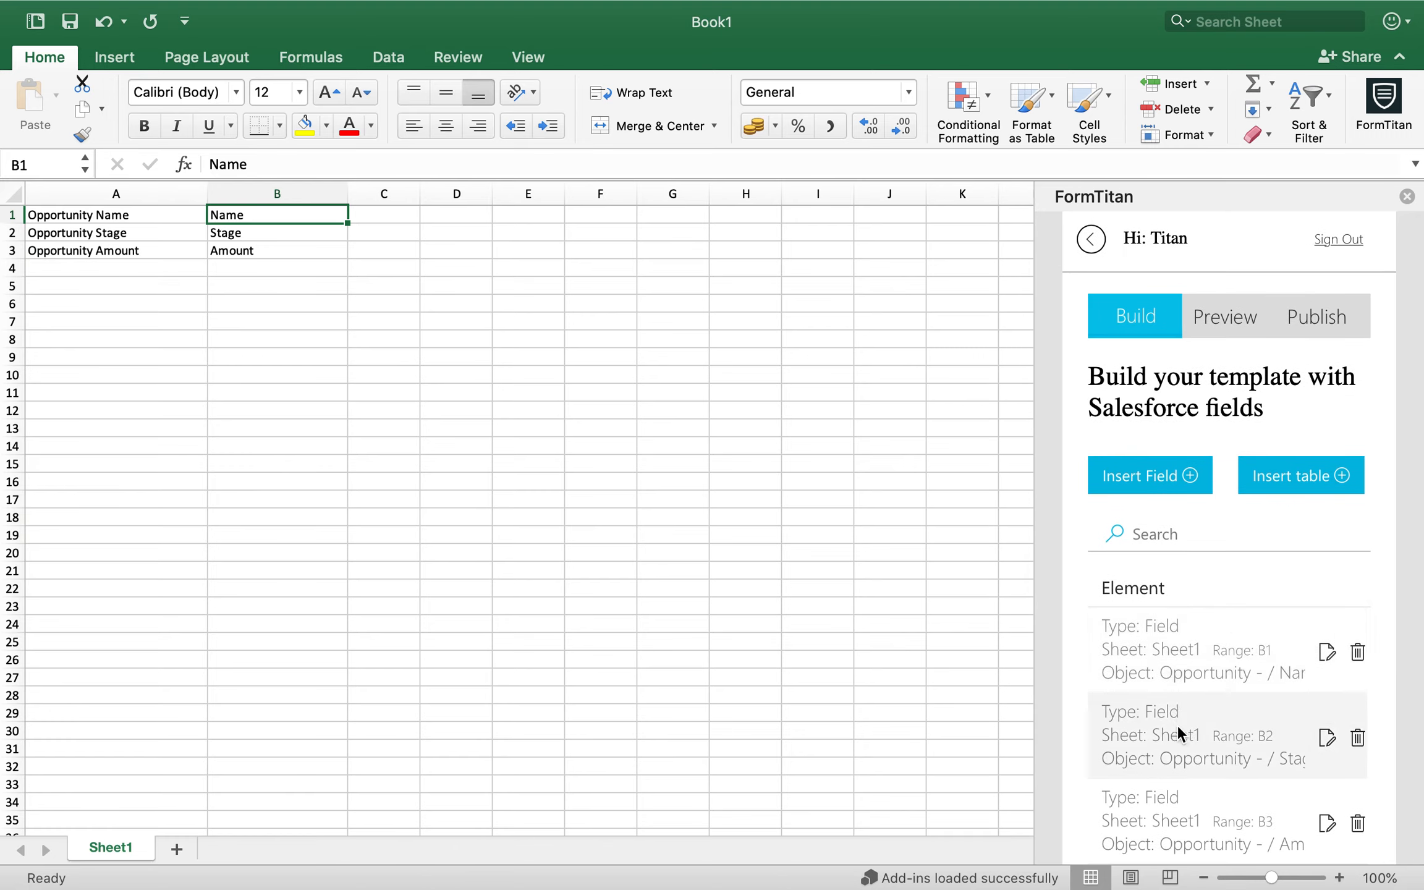
click(1327, 655)
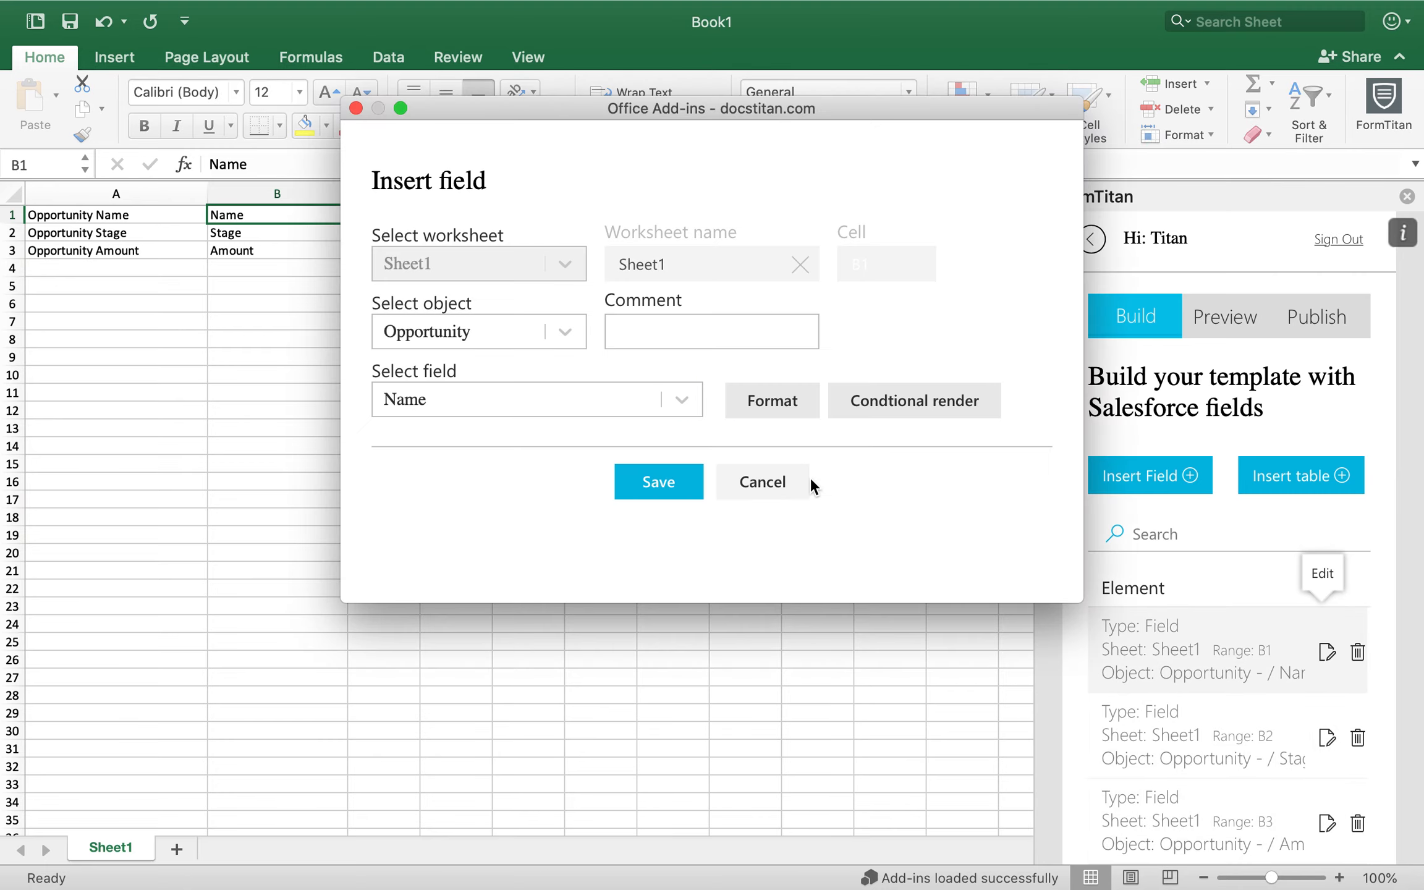
click(625, 401)
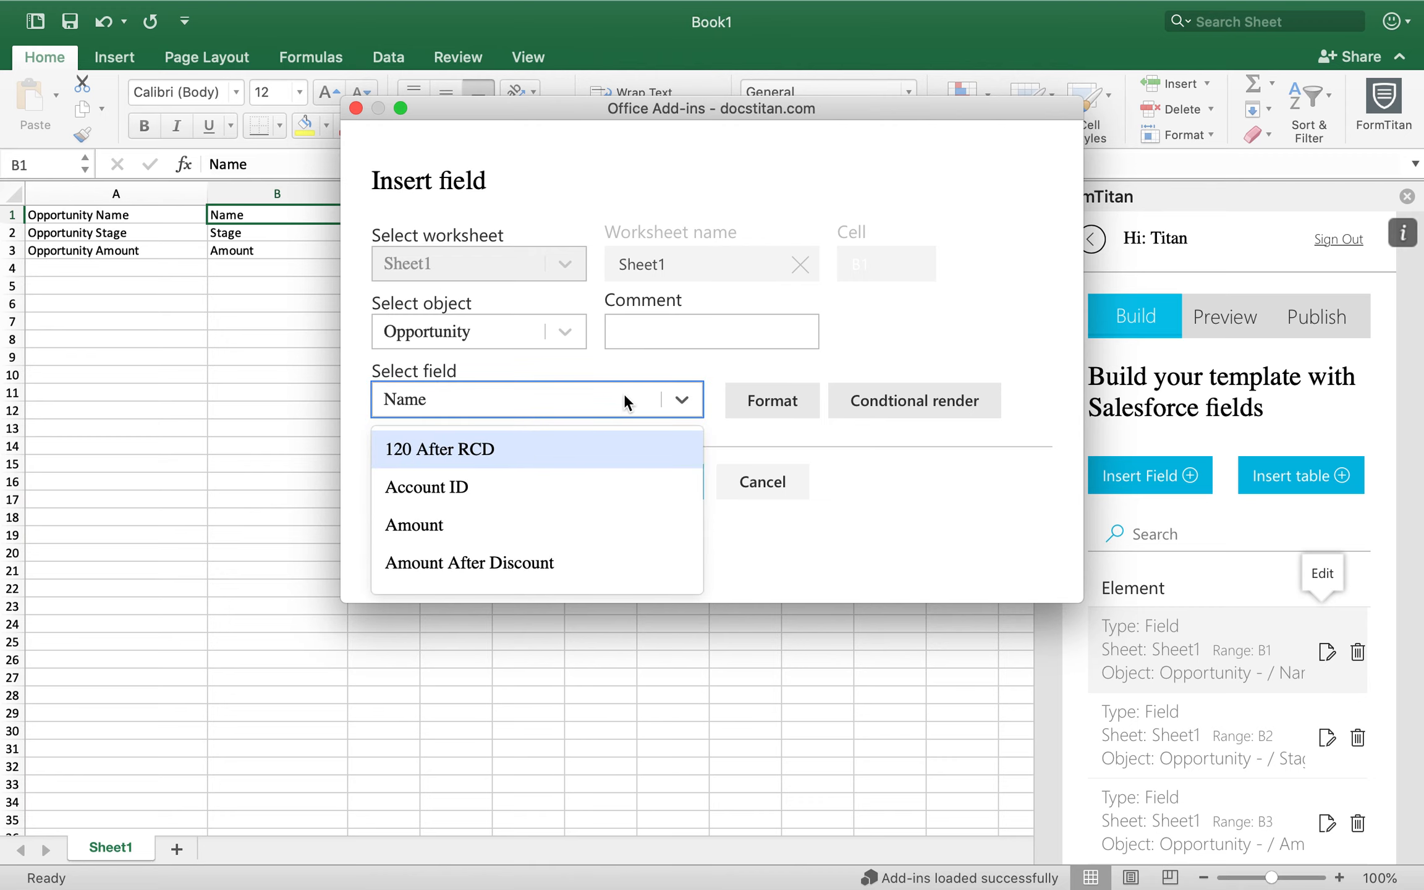
click(781, 481)
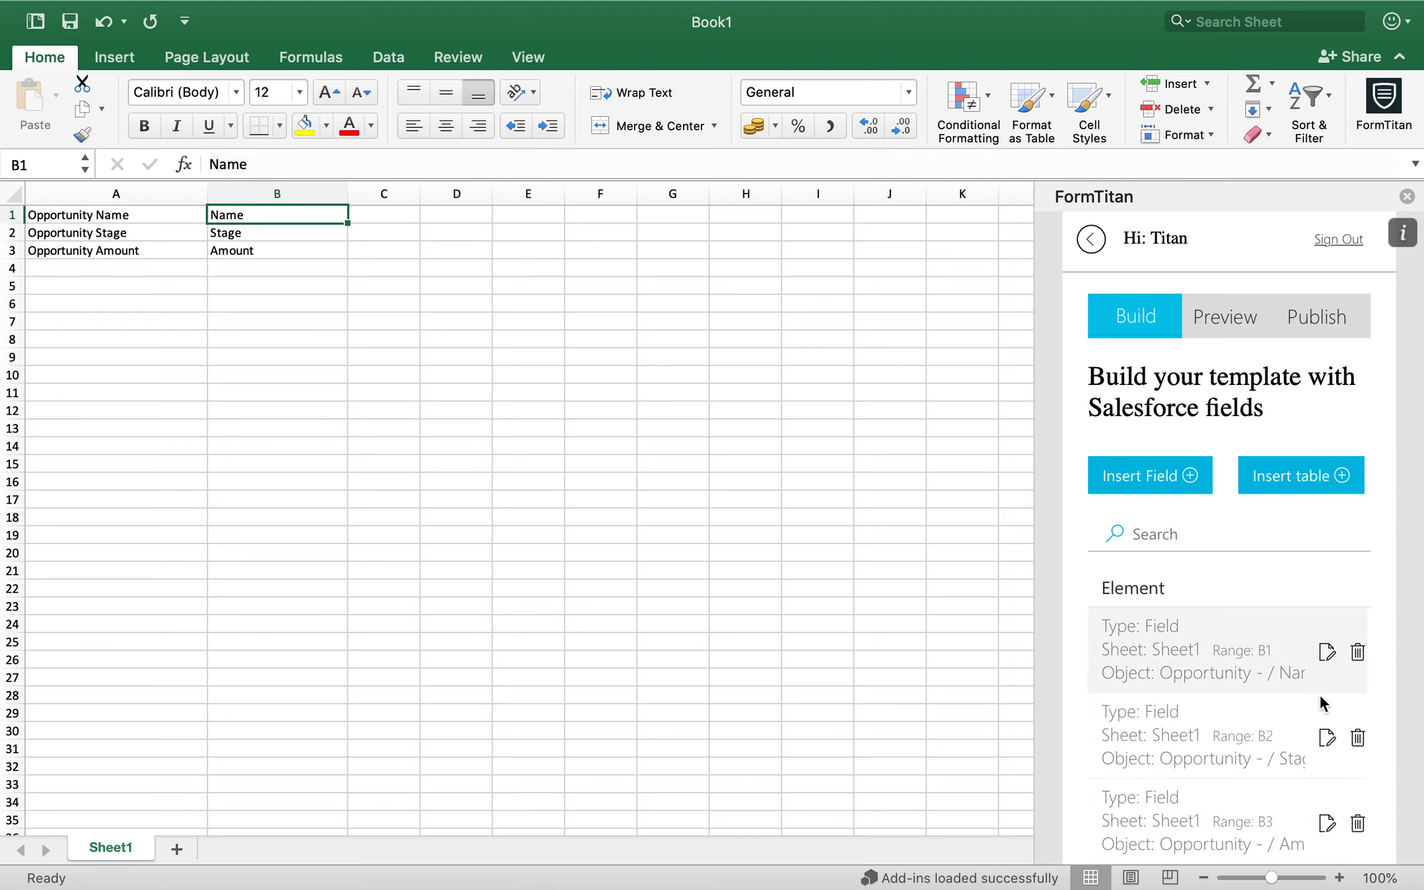
click(1329, 825)
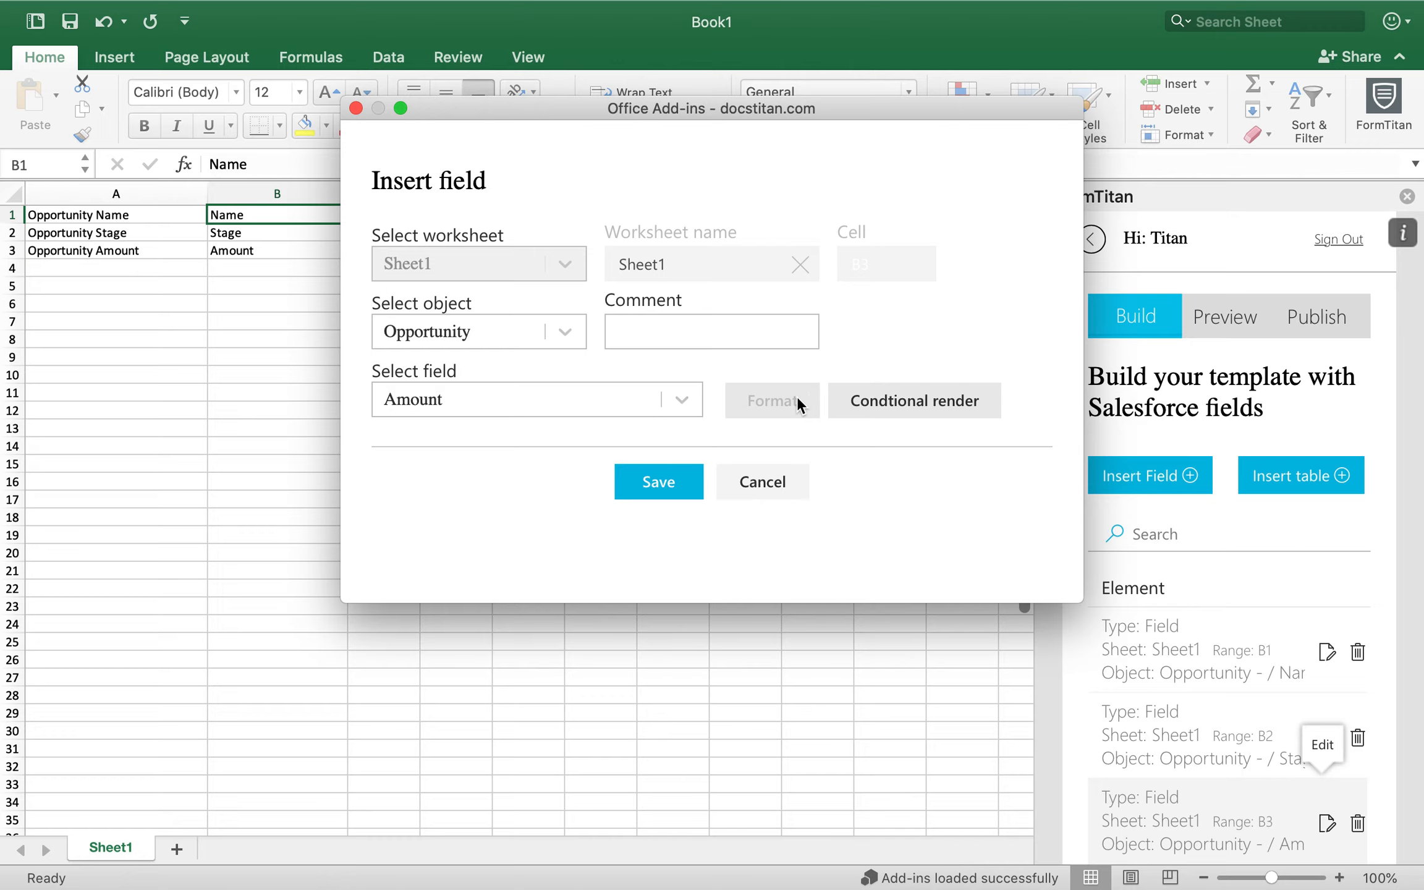
click(682, 480)
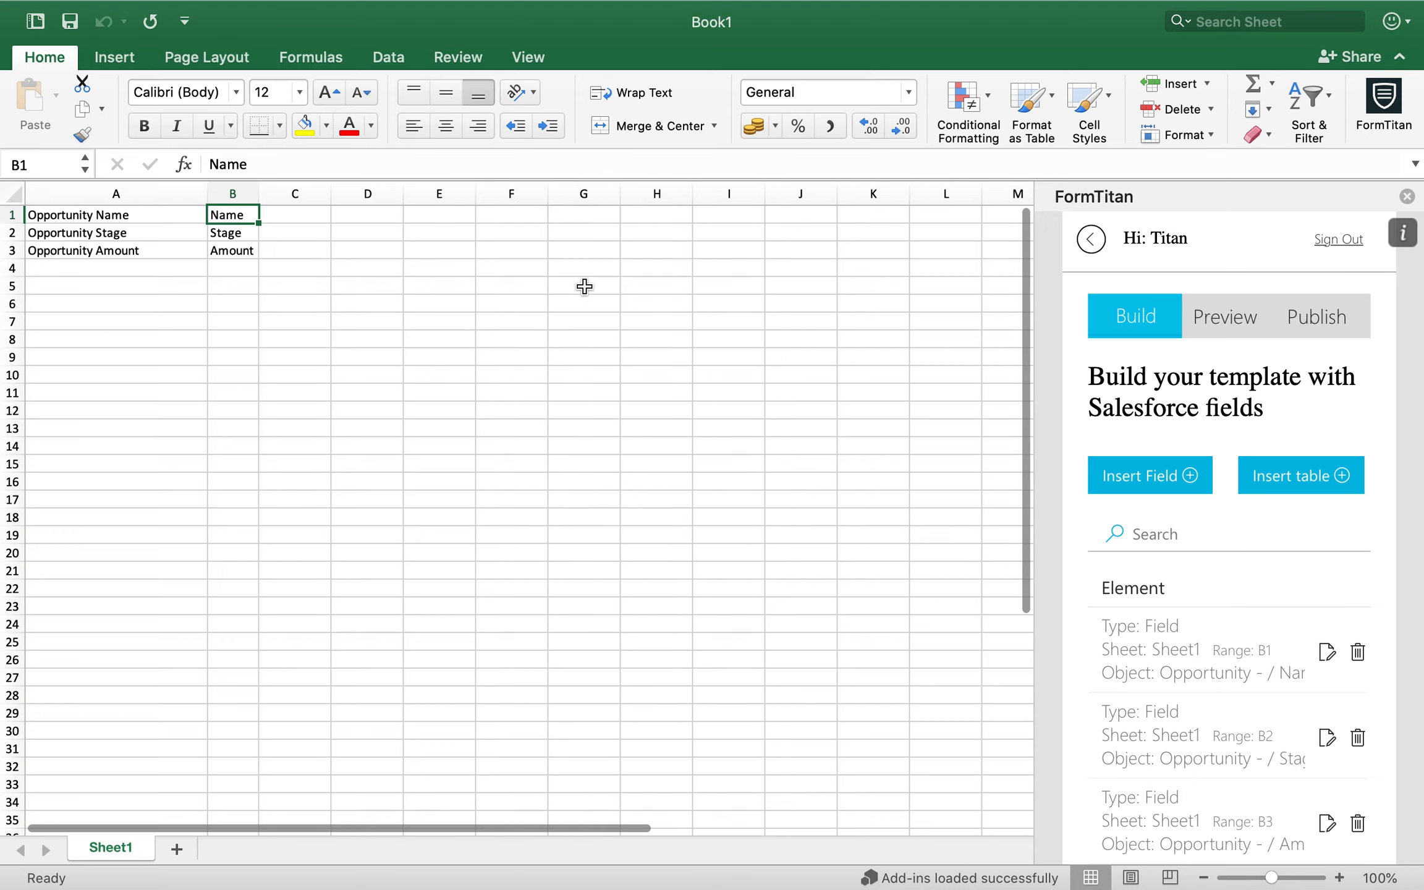
In the template preview, set the Opportunity filter condition to Contains "Titan" and save the filter.
click(1229, 319)
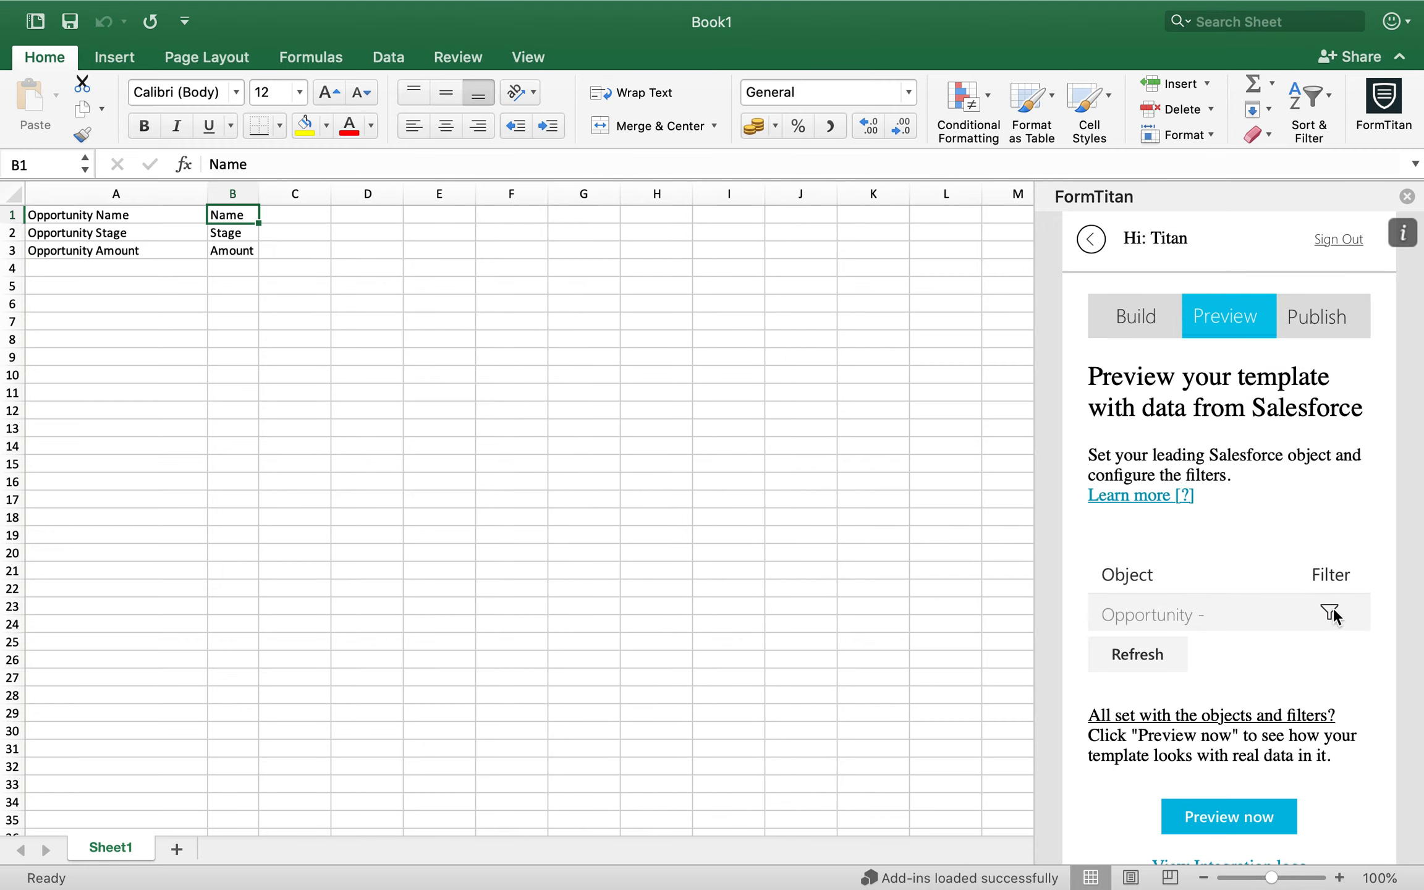
click(1331, 607)
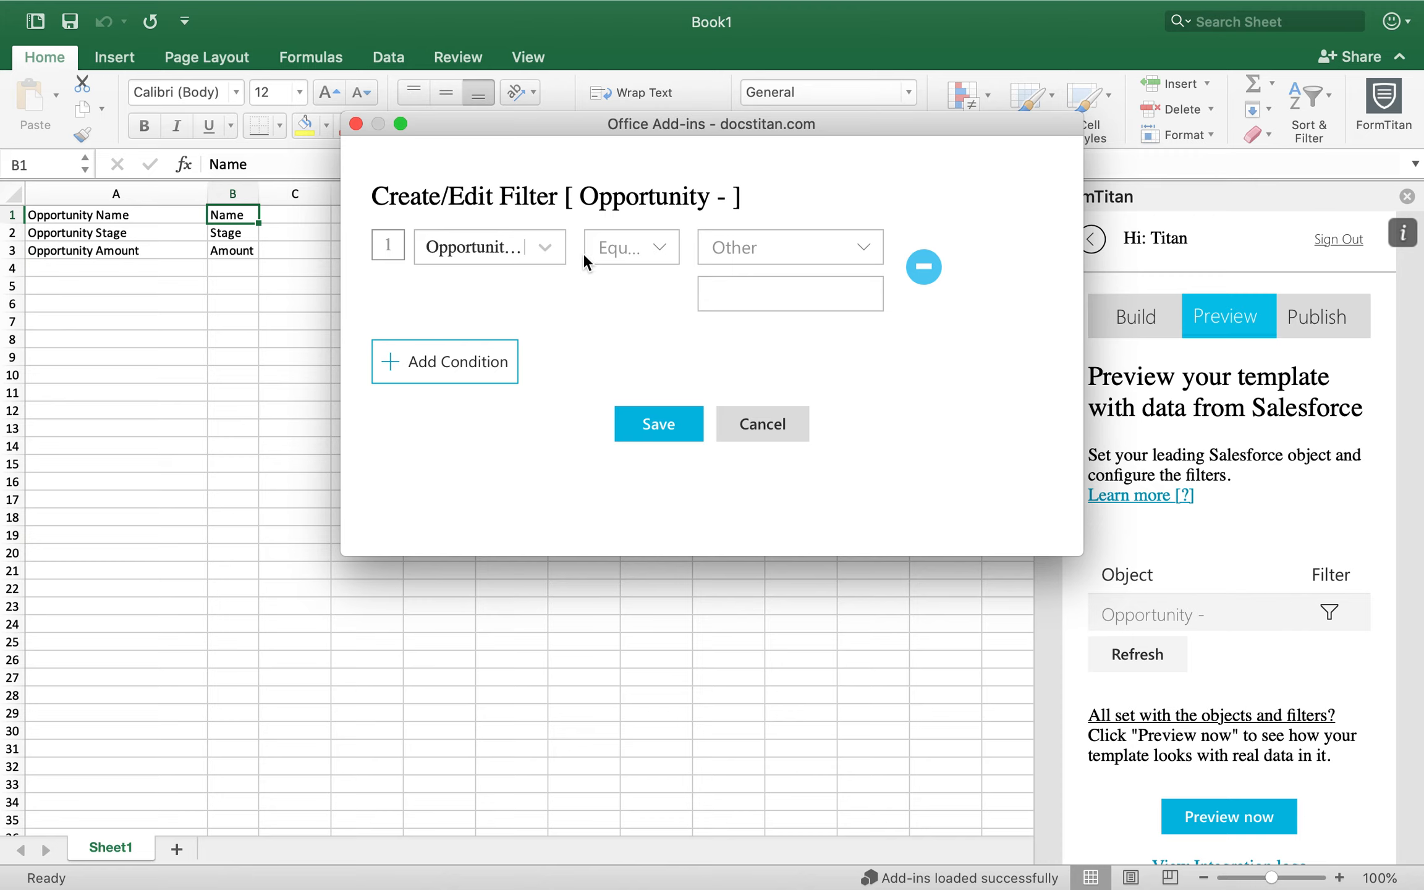
click(621, 259)
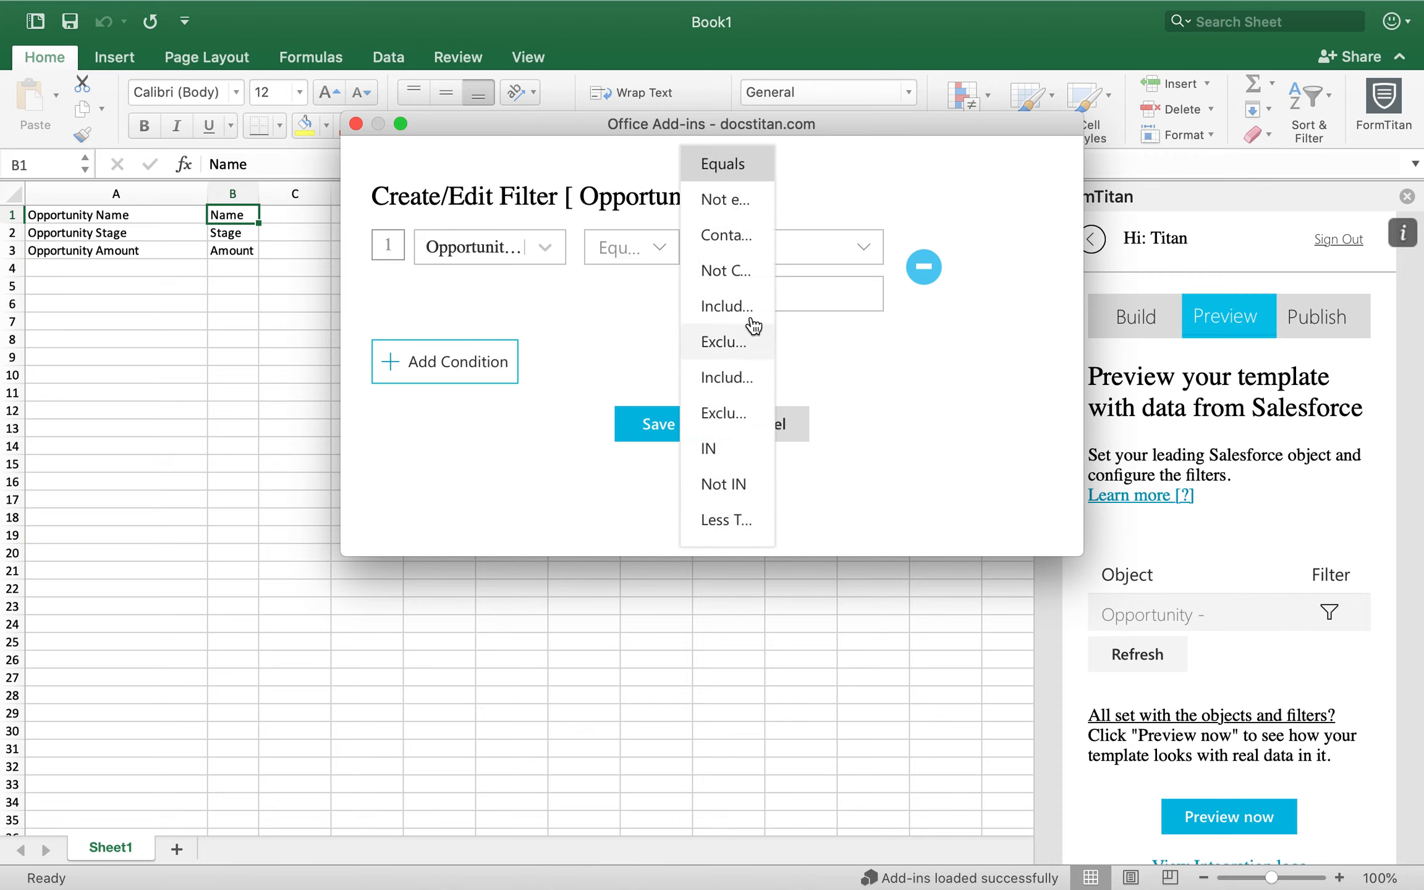
click(726, 234)
click(753, 286)
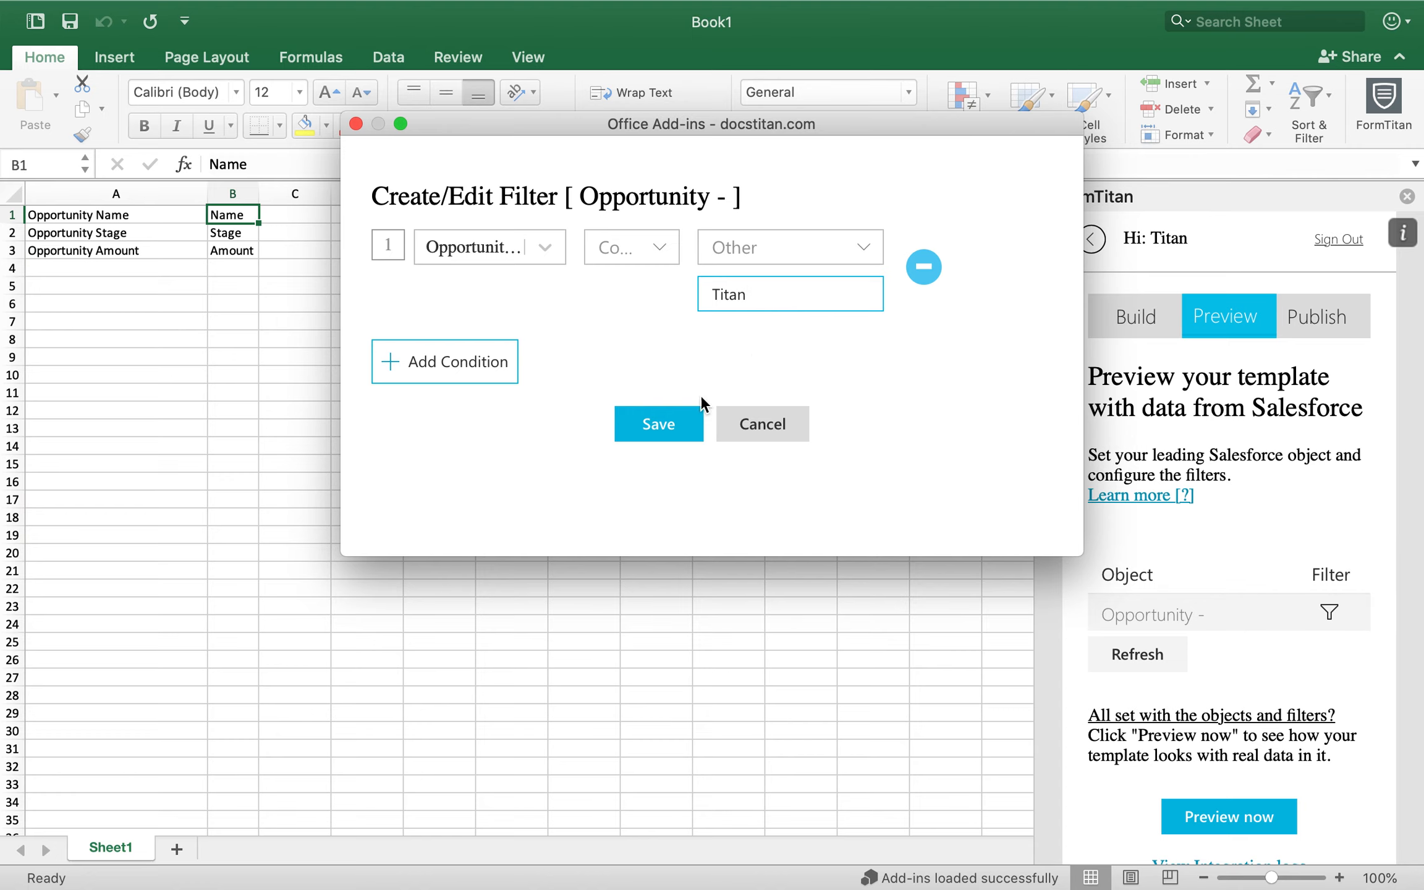
click(692, 420)
scroll(672, 426, down, 3)
click(652, 516)
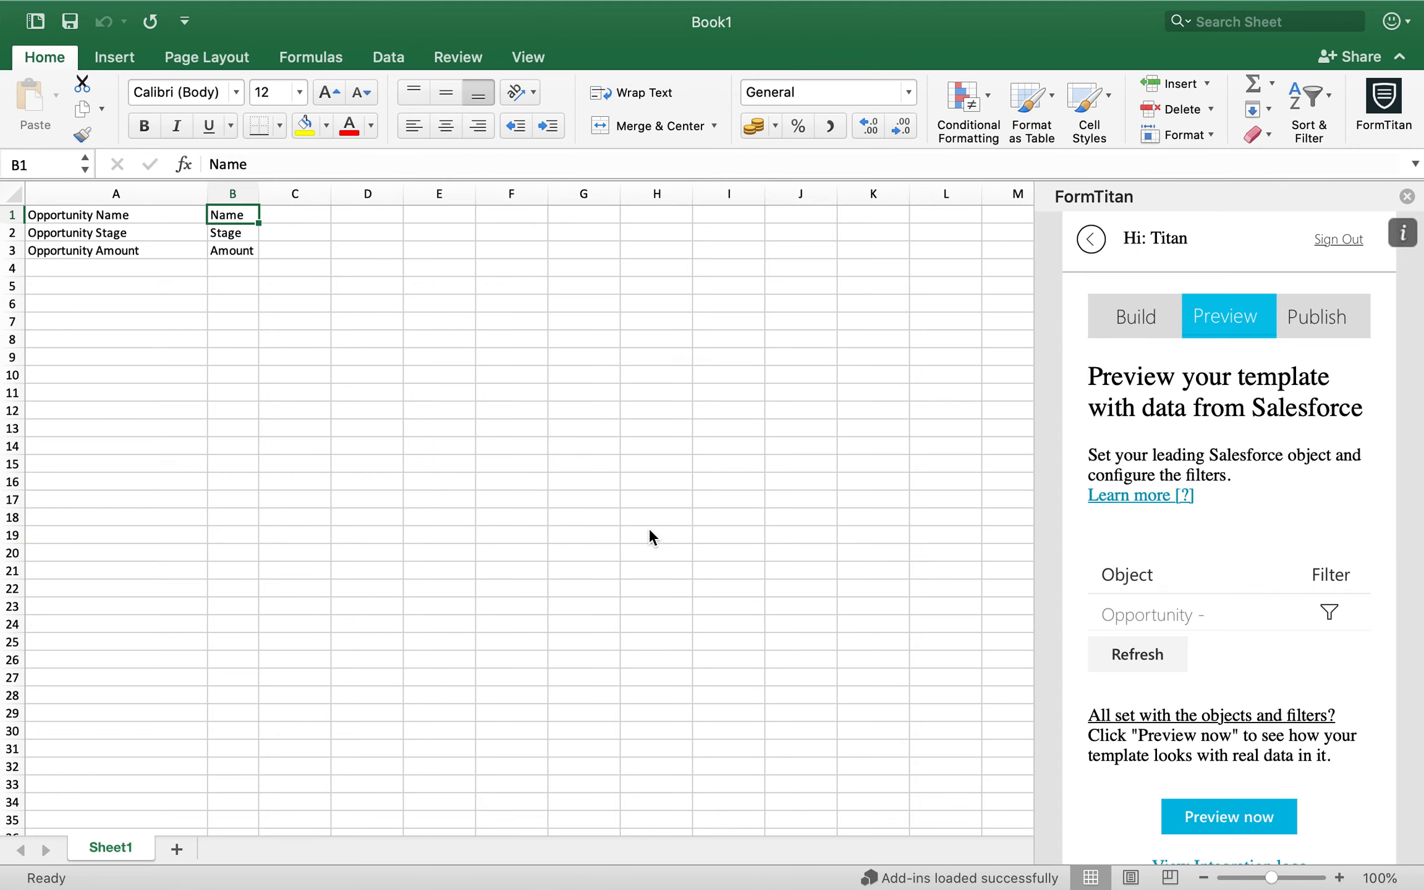
Preview the template with Salesforce data, check cells B1 to B4 of the generated workbook, and close it without saving.
click(1227, 817)
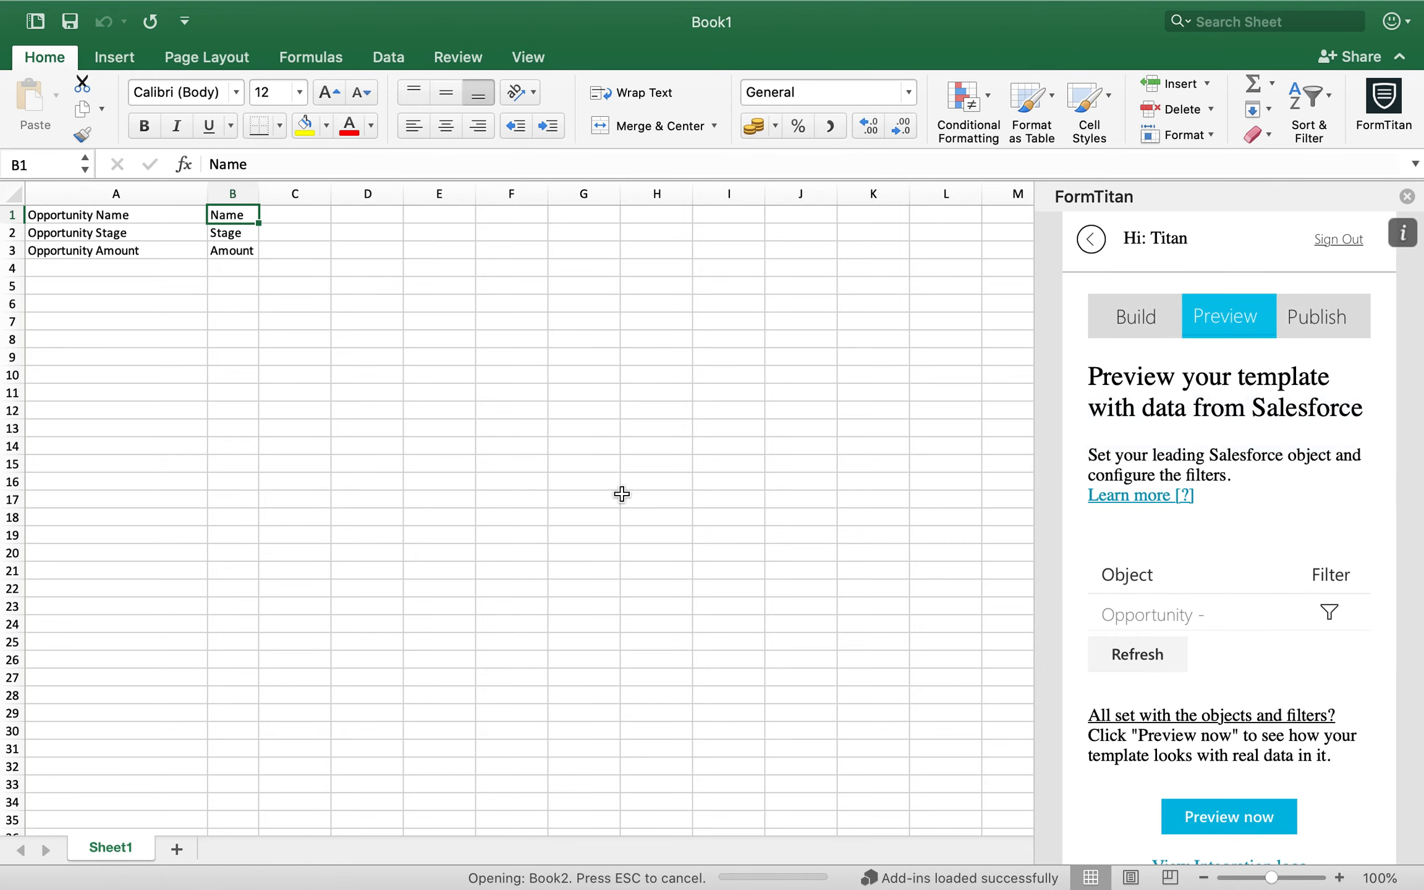
click(267, 254)
click(242, 218)
click(248, 265)
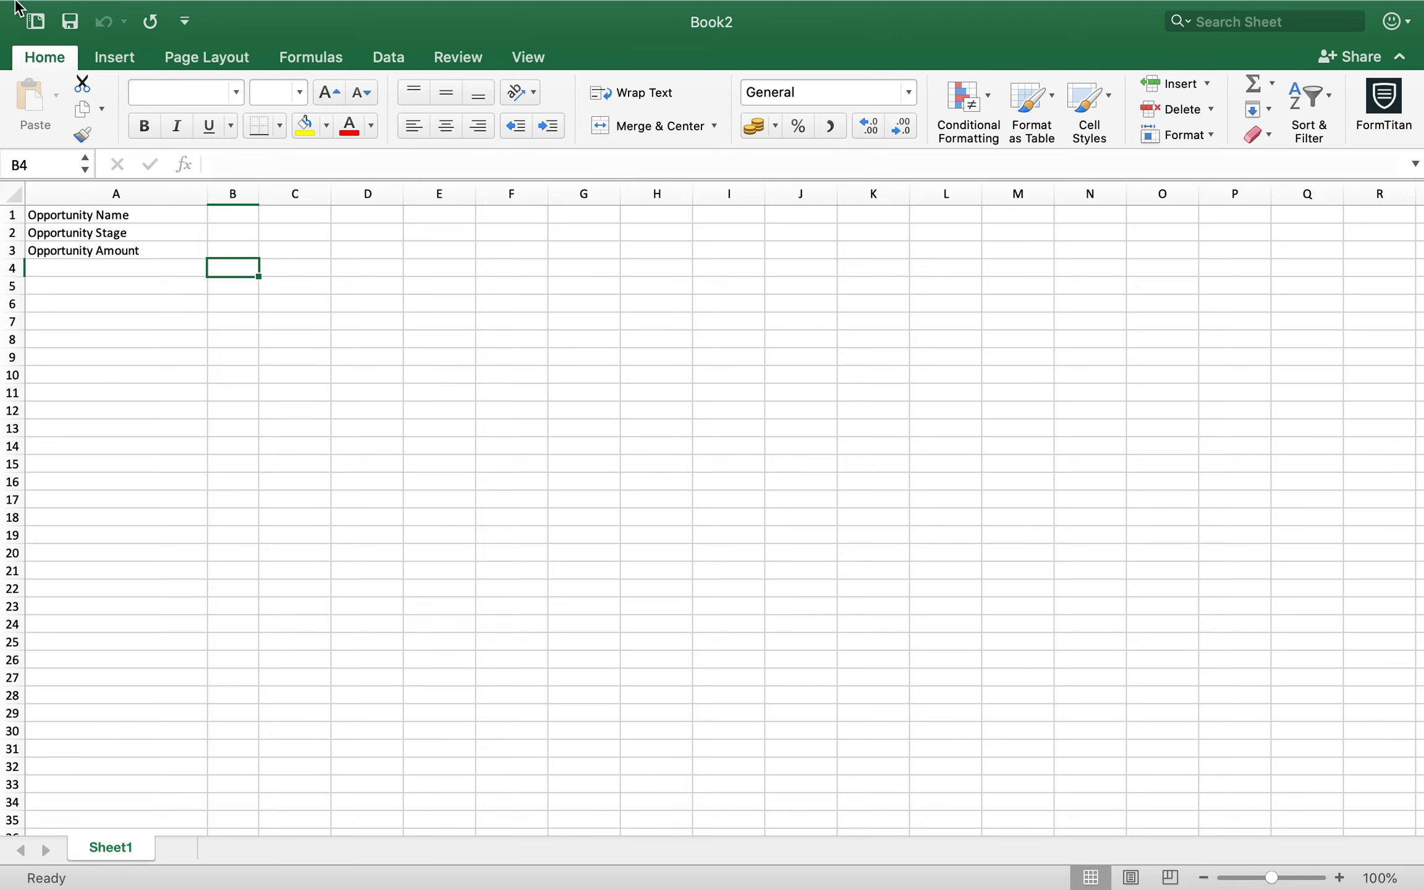
click(21, 39)
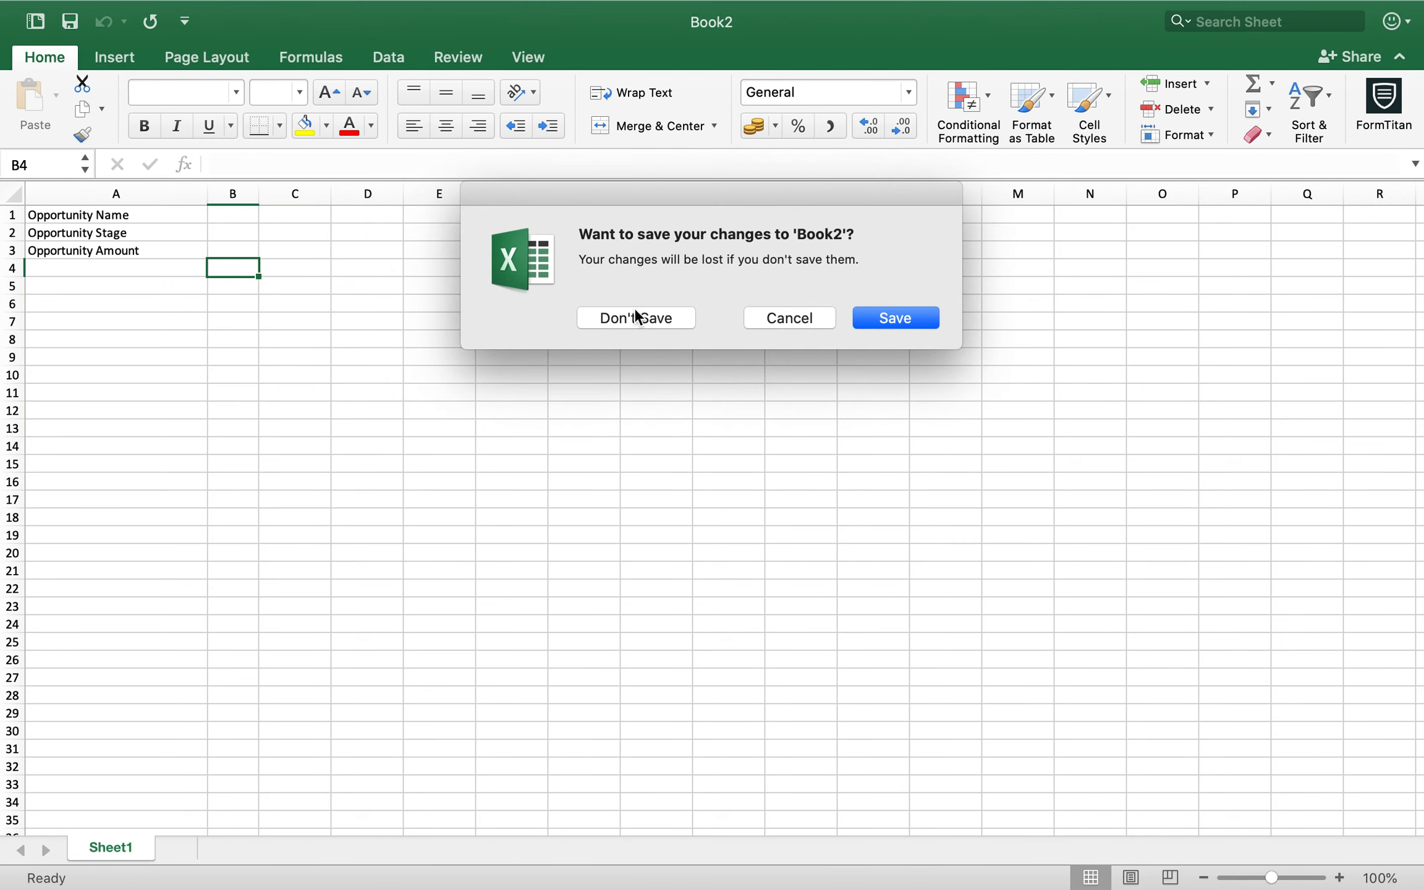
click(636, 316)
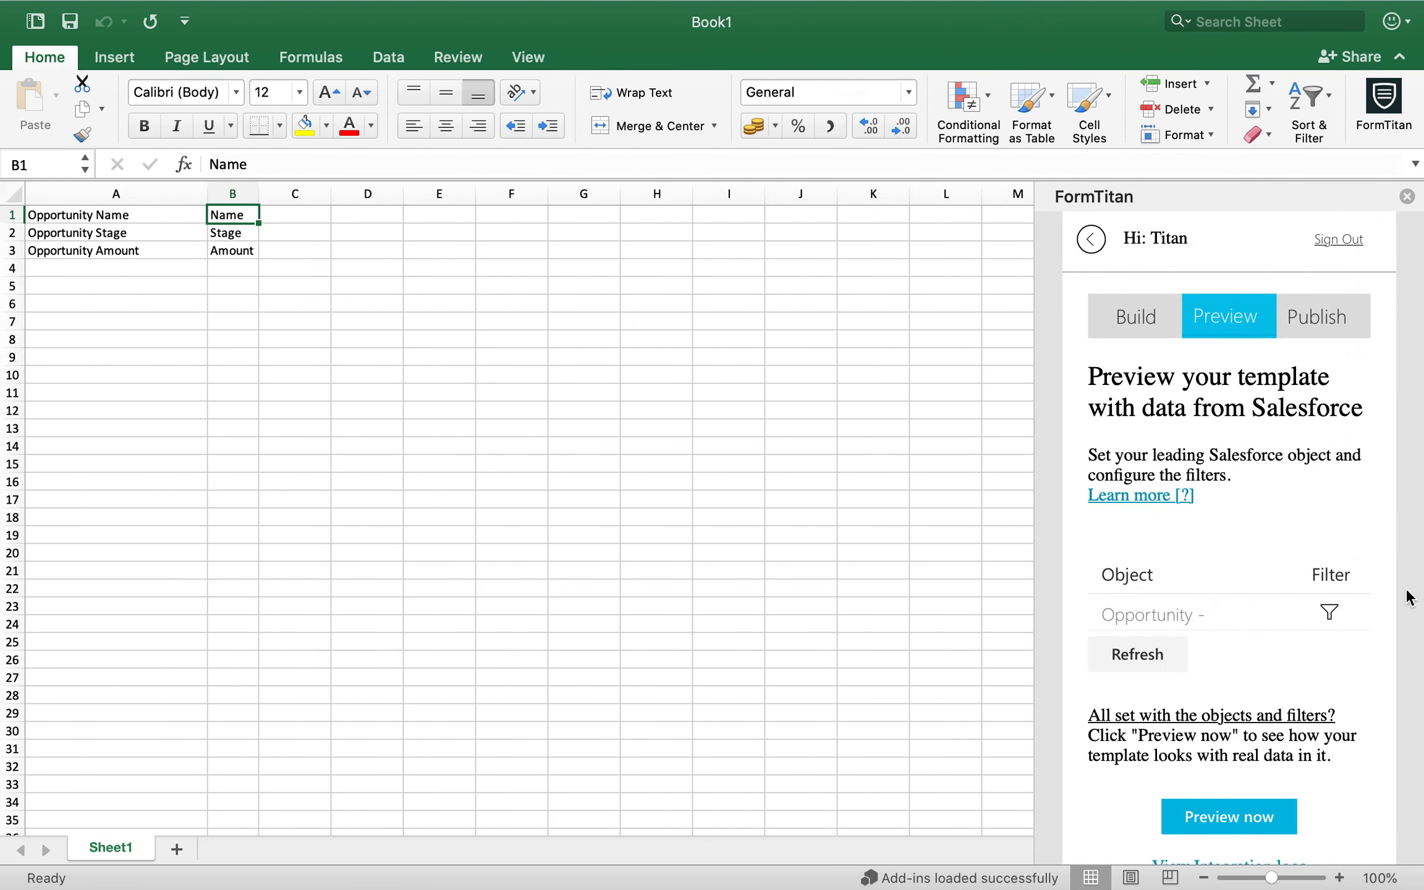
Change the Opportunity filter condition to use the Name field containing "Titan" and save the conditions.
click(1329, 612)
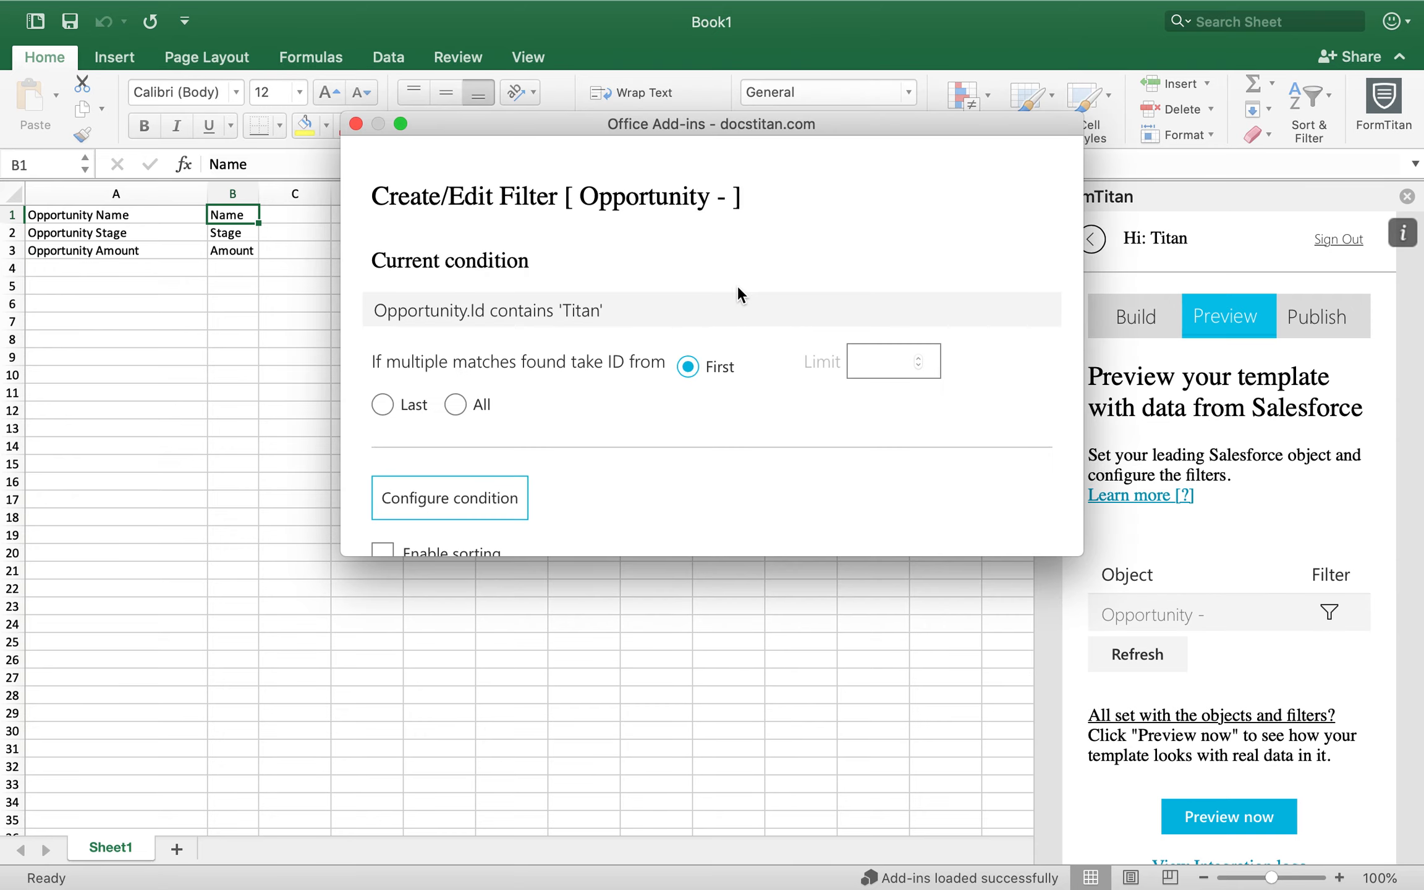
click(482, 499)
click(521, 248)
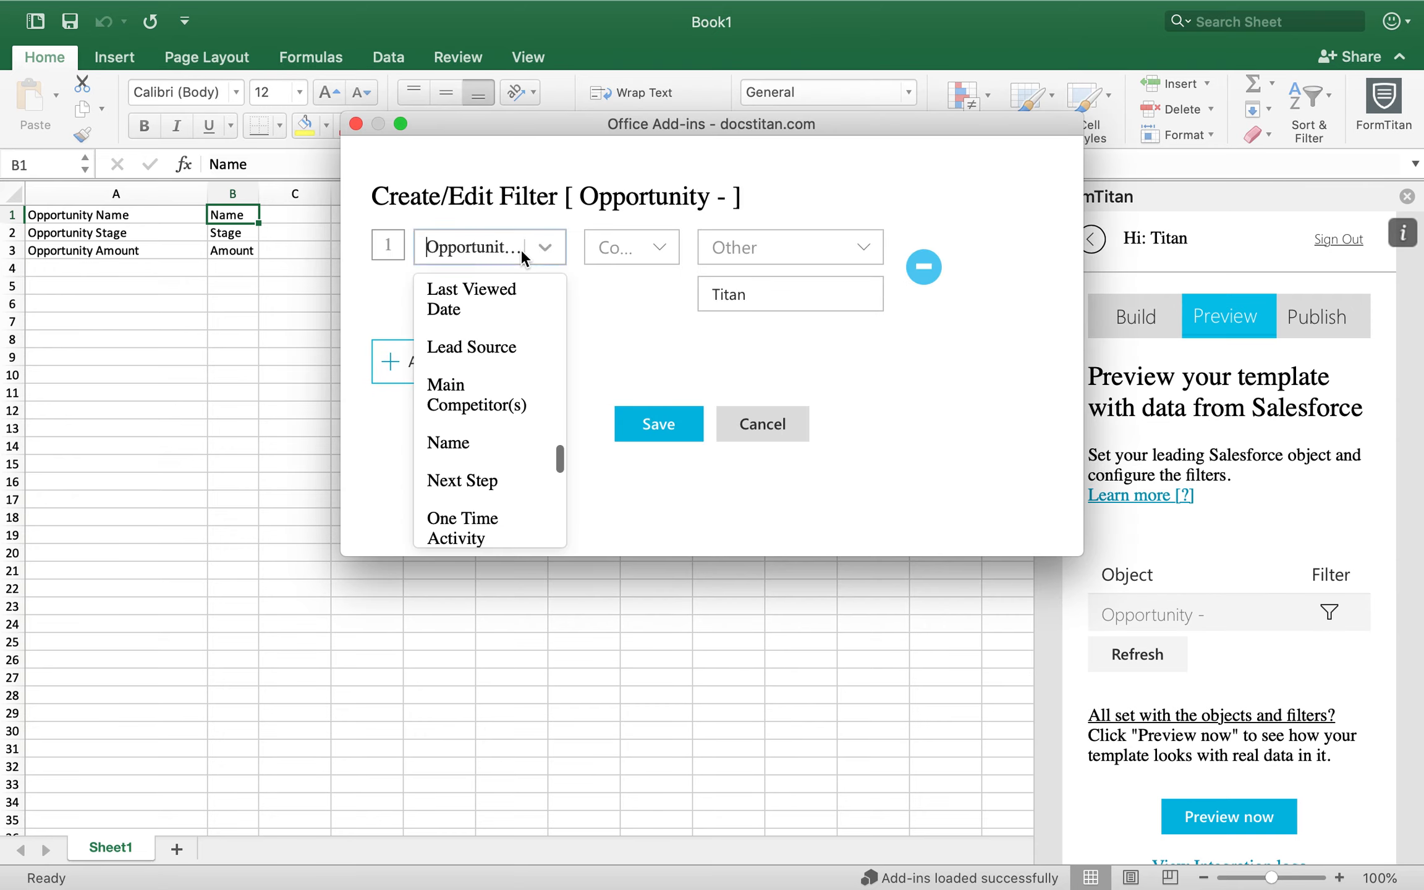
text(name)
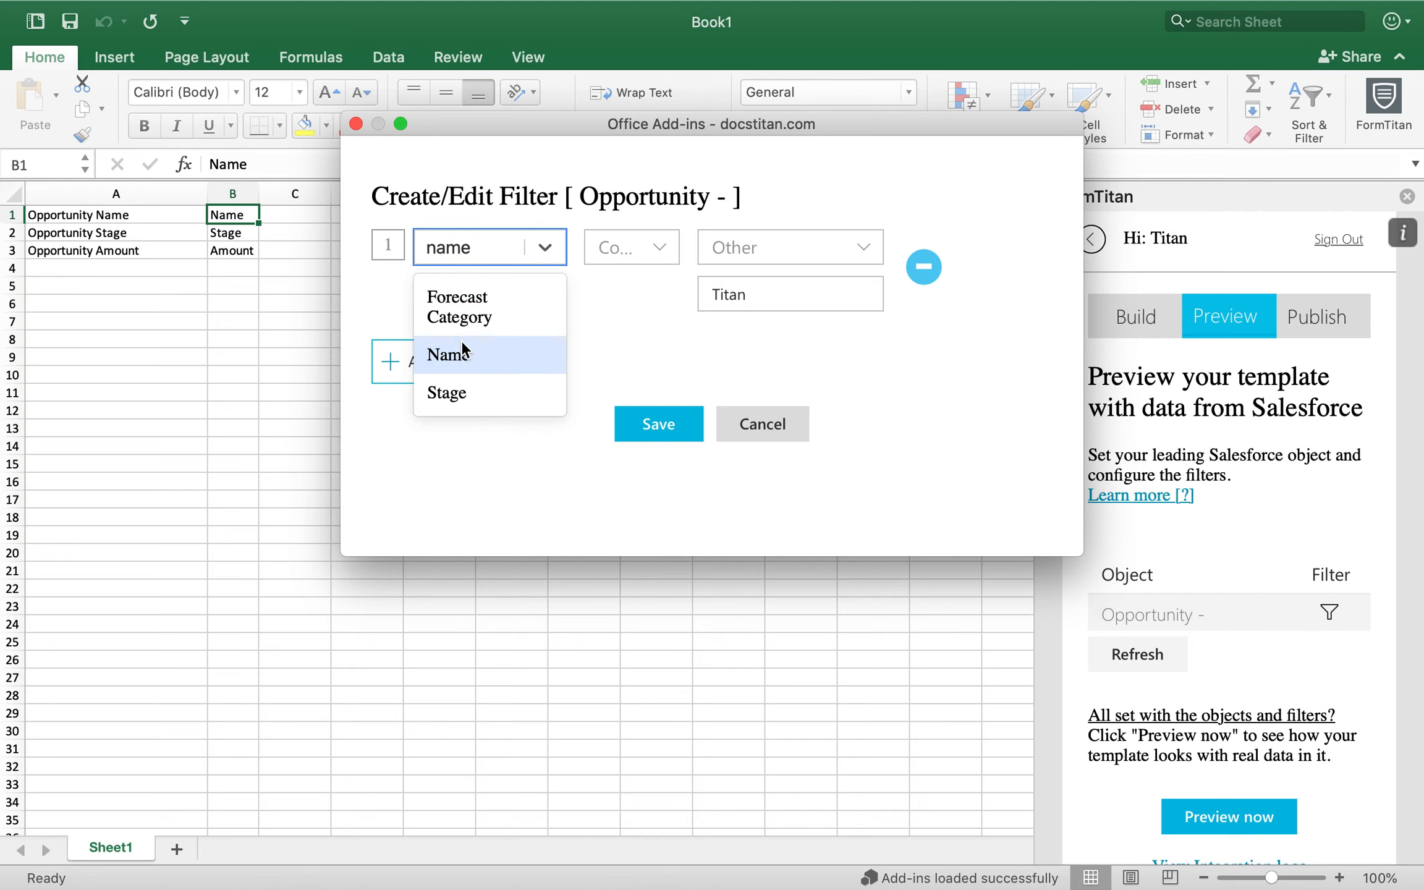
click(461, 349)
click(673, 423)
scroll(668, 455, down, 3)
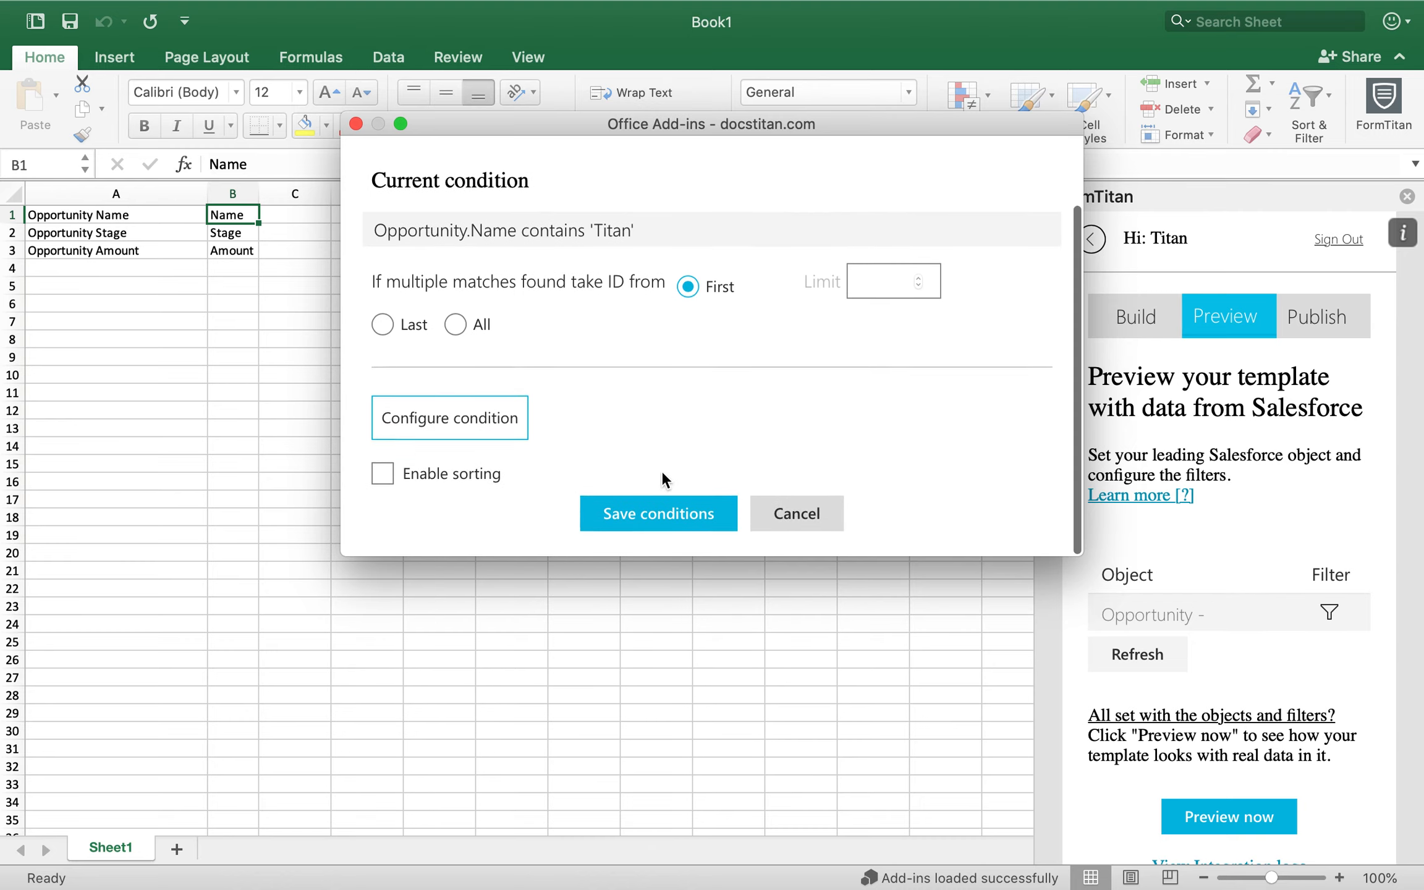
click(656, 512)
Preview the template with the Name filter, inspect the merged name, stage and amount values in column B, and close the preview without saving.
click(1188, 813)
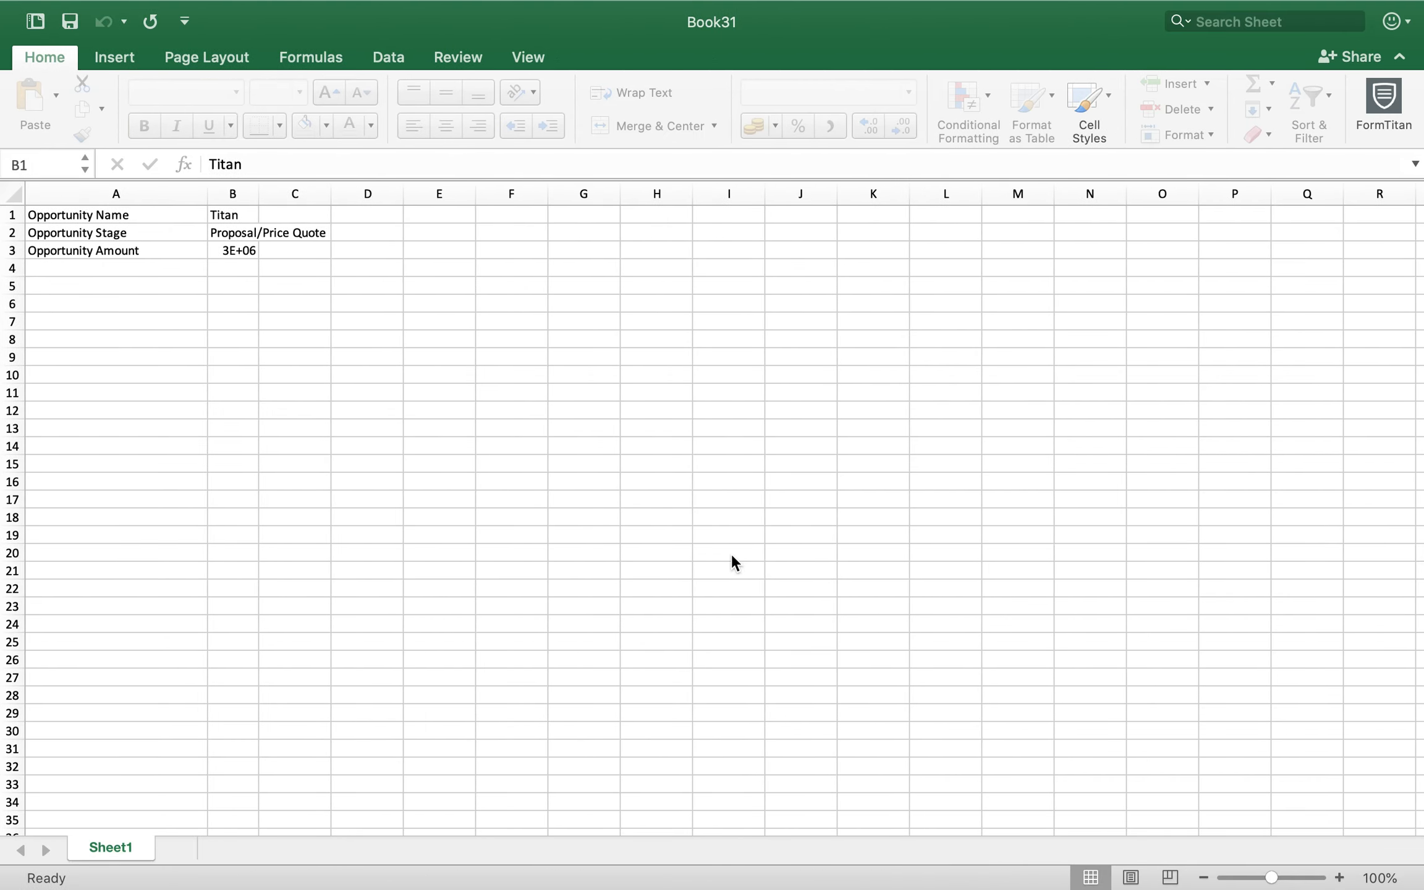
click(238, 251)
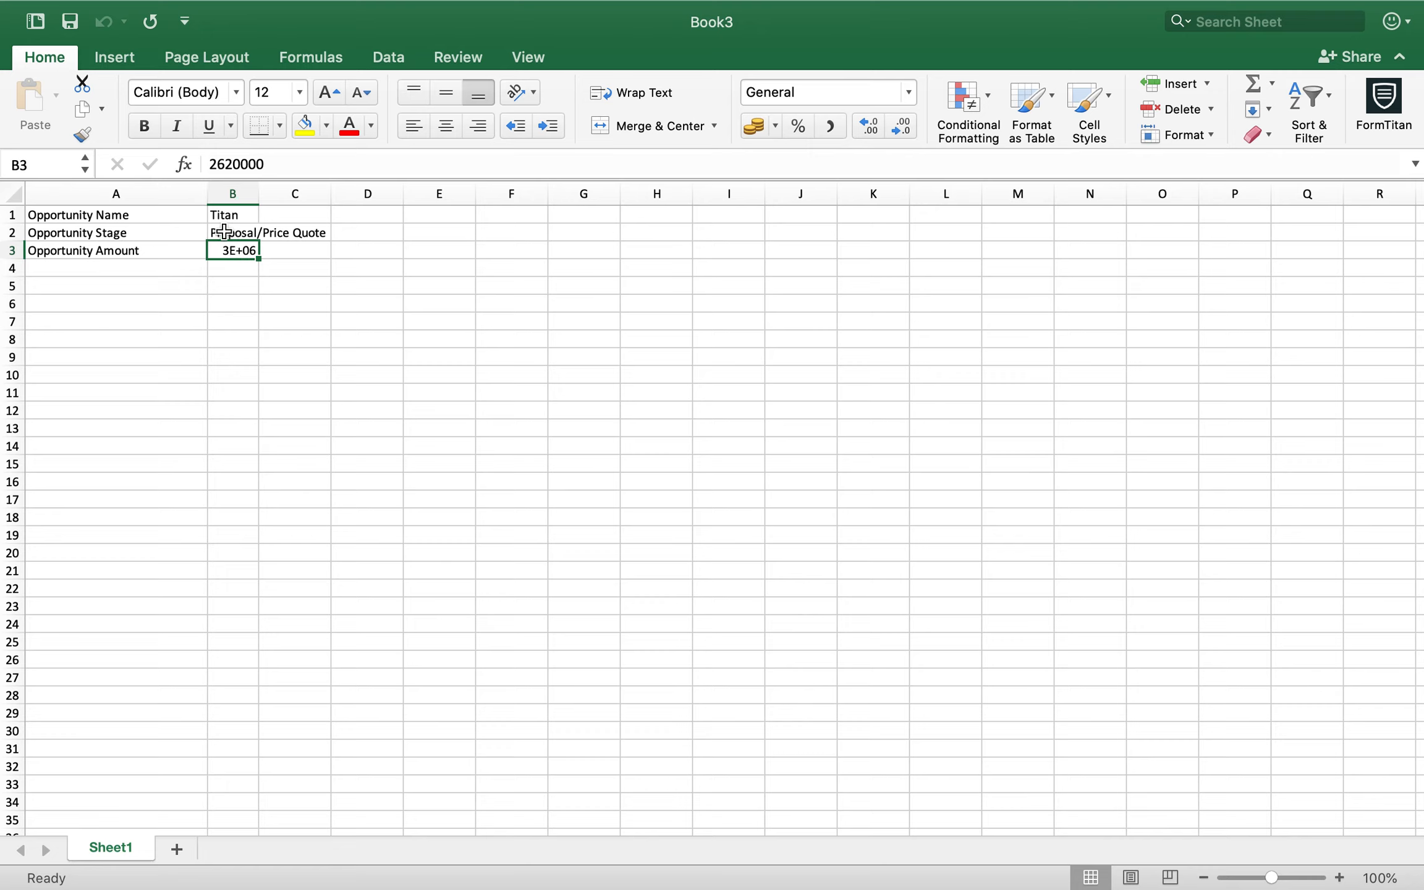
click(224, 232)
click(225, 215)
click(250, 238)
click(250, 249)
mouse_move(99, 5)
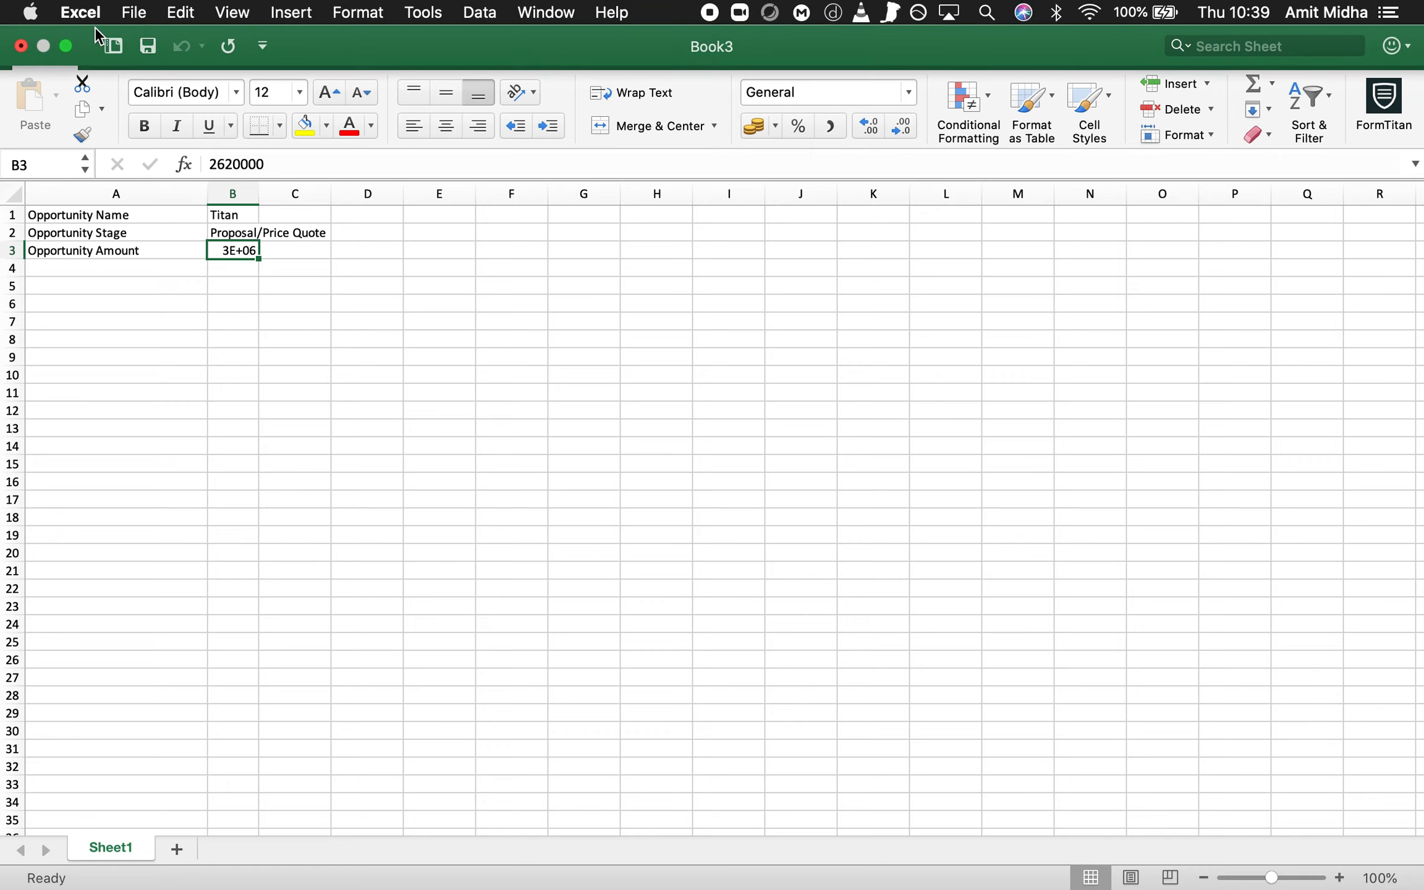
click(21, 46)
click(669, 187)
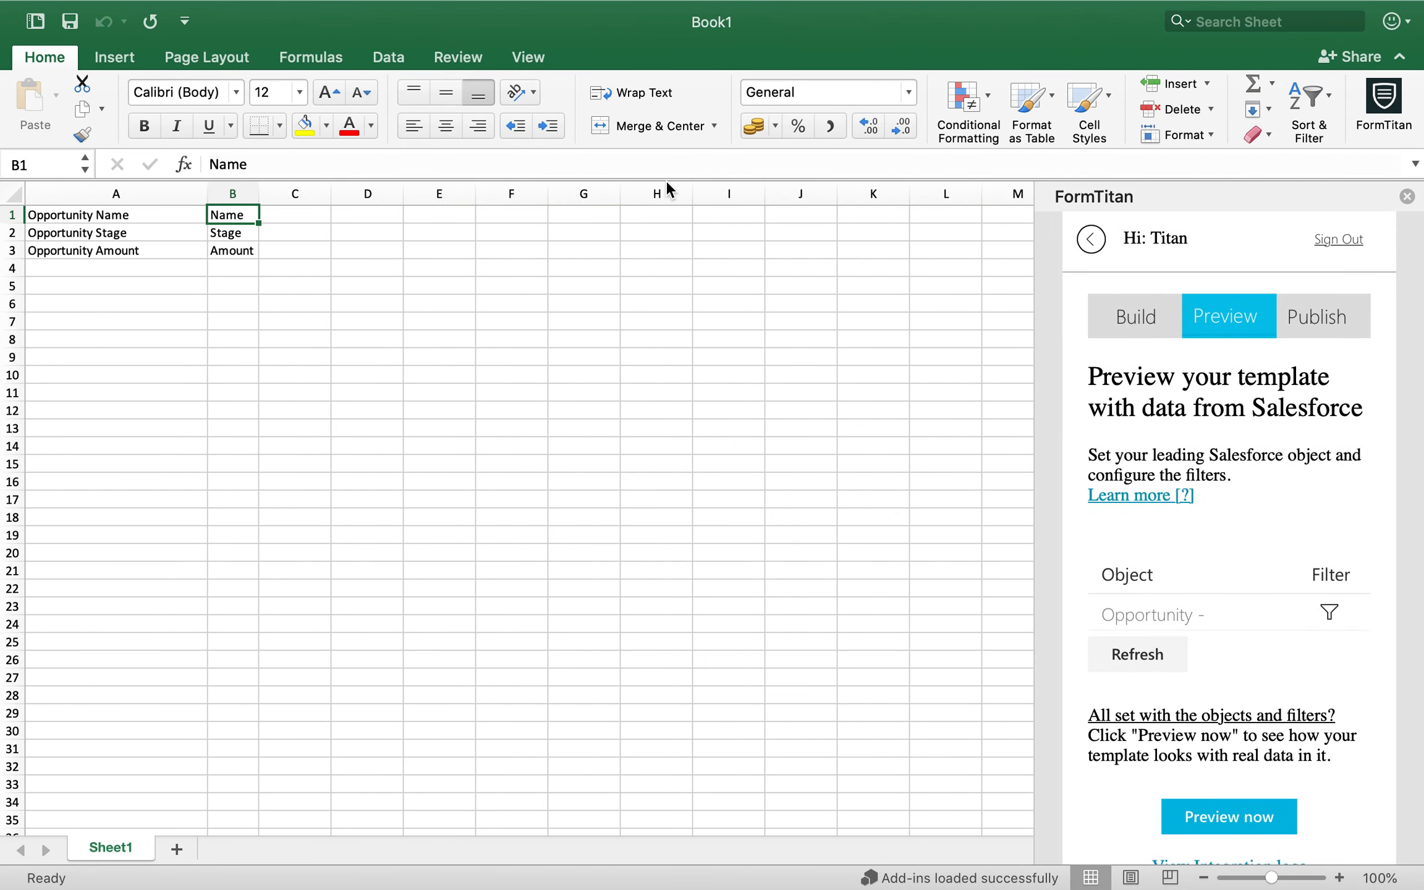
Return to building the template and review the edit settings of the Stage field in B2, leaving them without saving.
click(1143, 335)
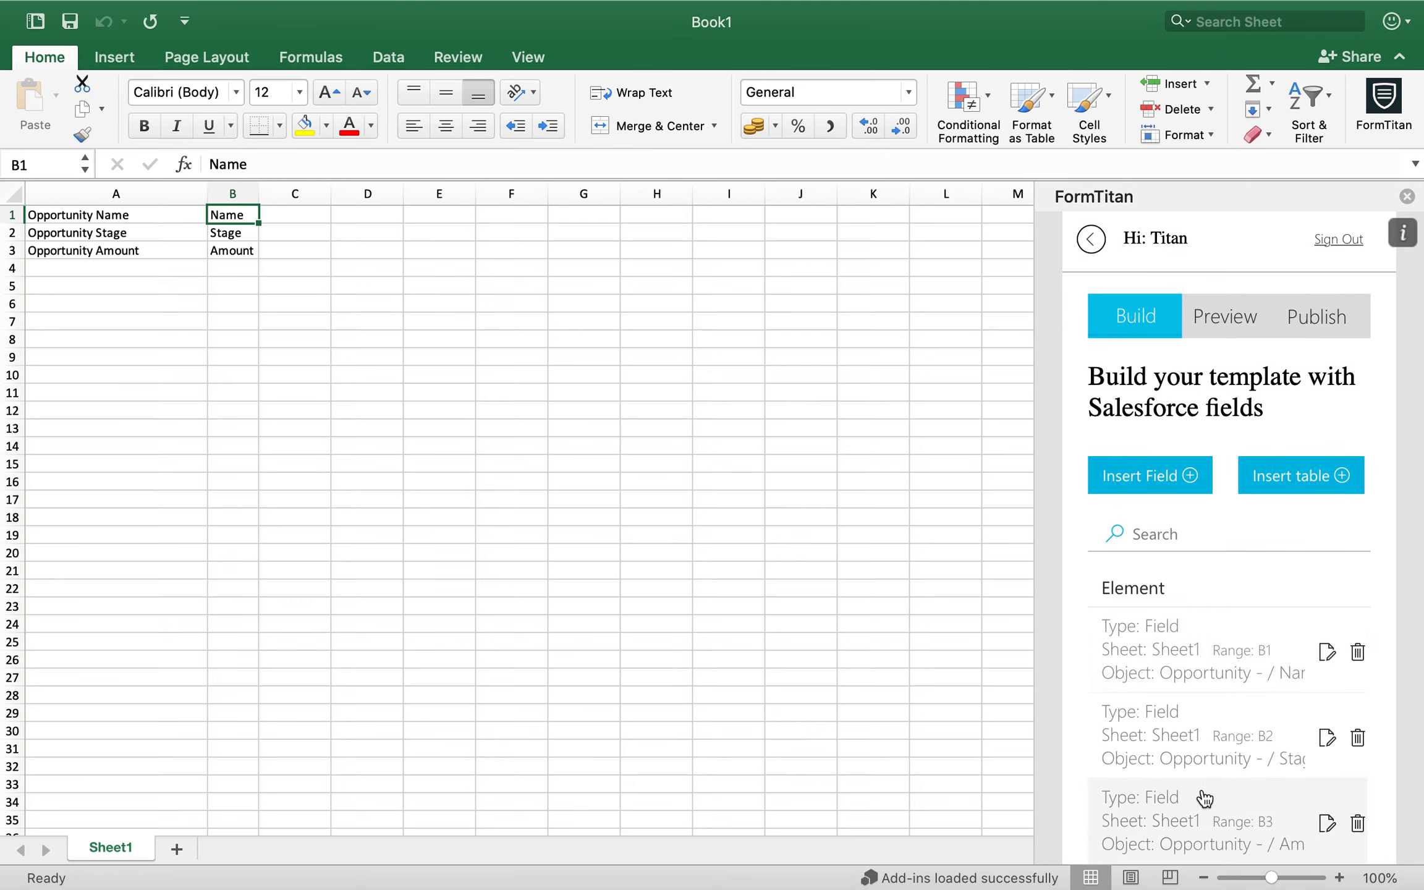
click(1327, 738)
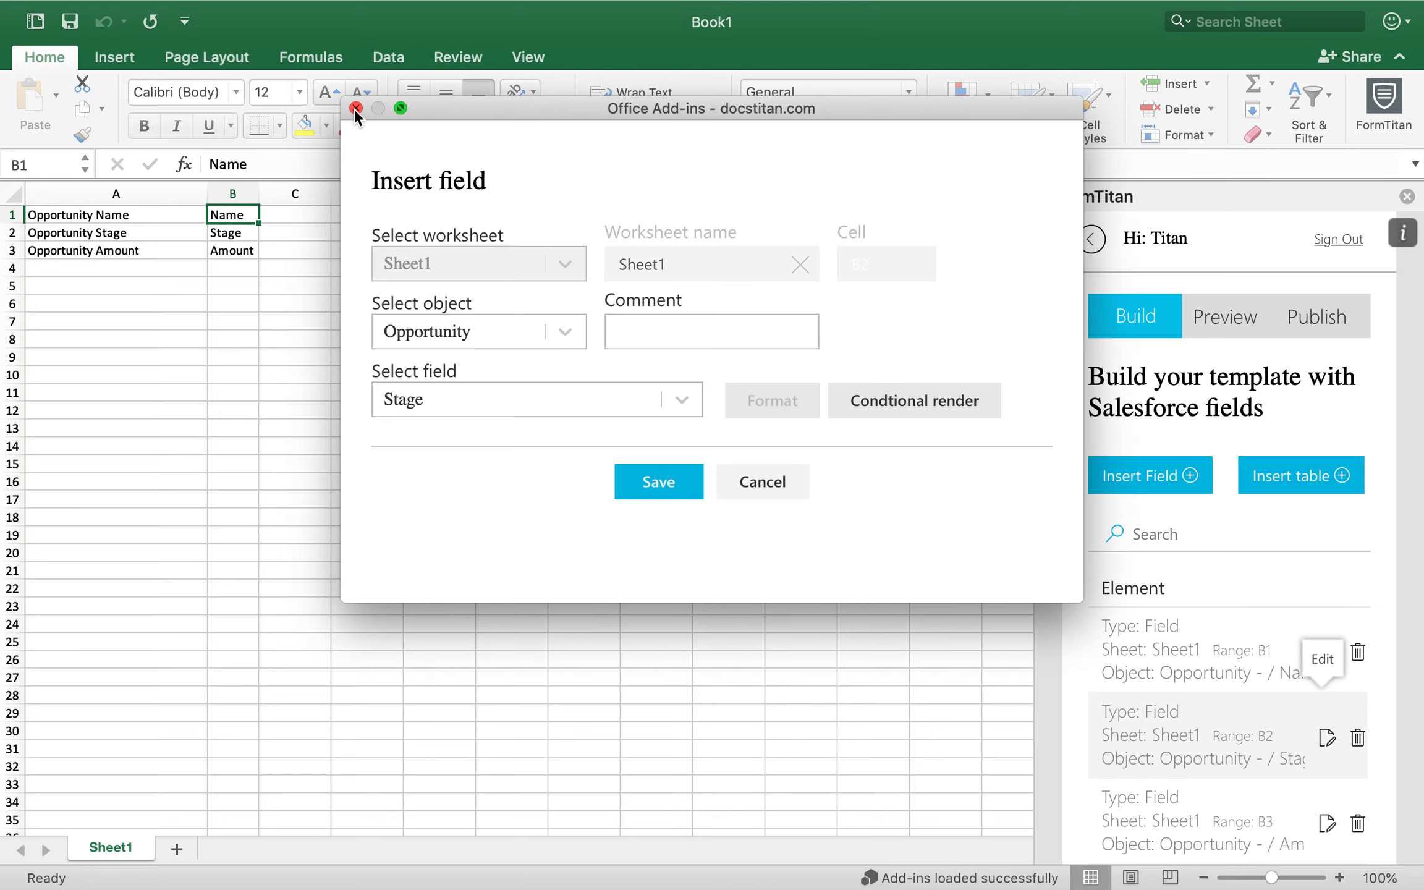
click(356, 108)
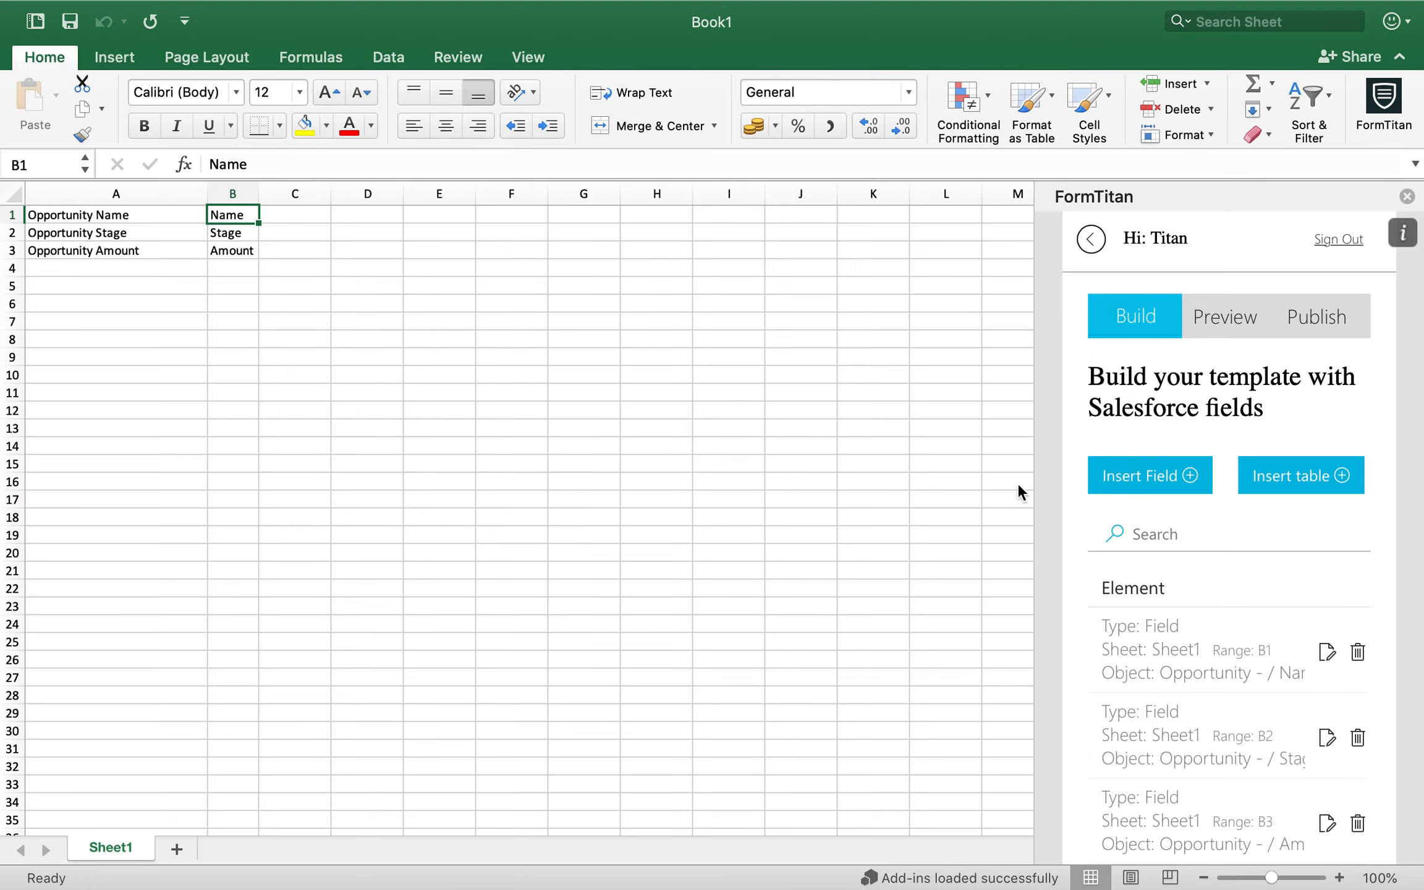
Delete the Amount field element in B3 from the template and clear the Opportunity Amount label in A3.
click(1358, 824)
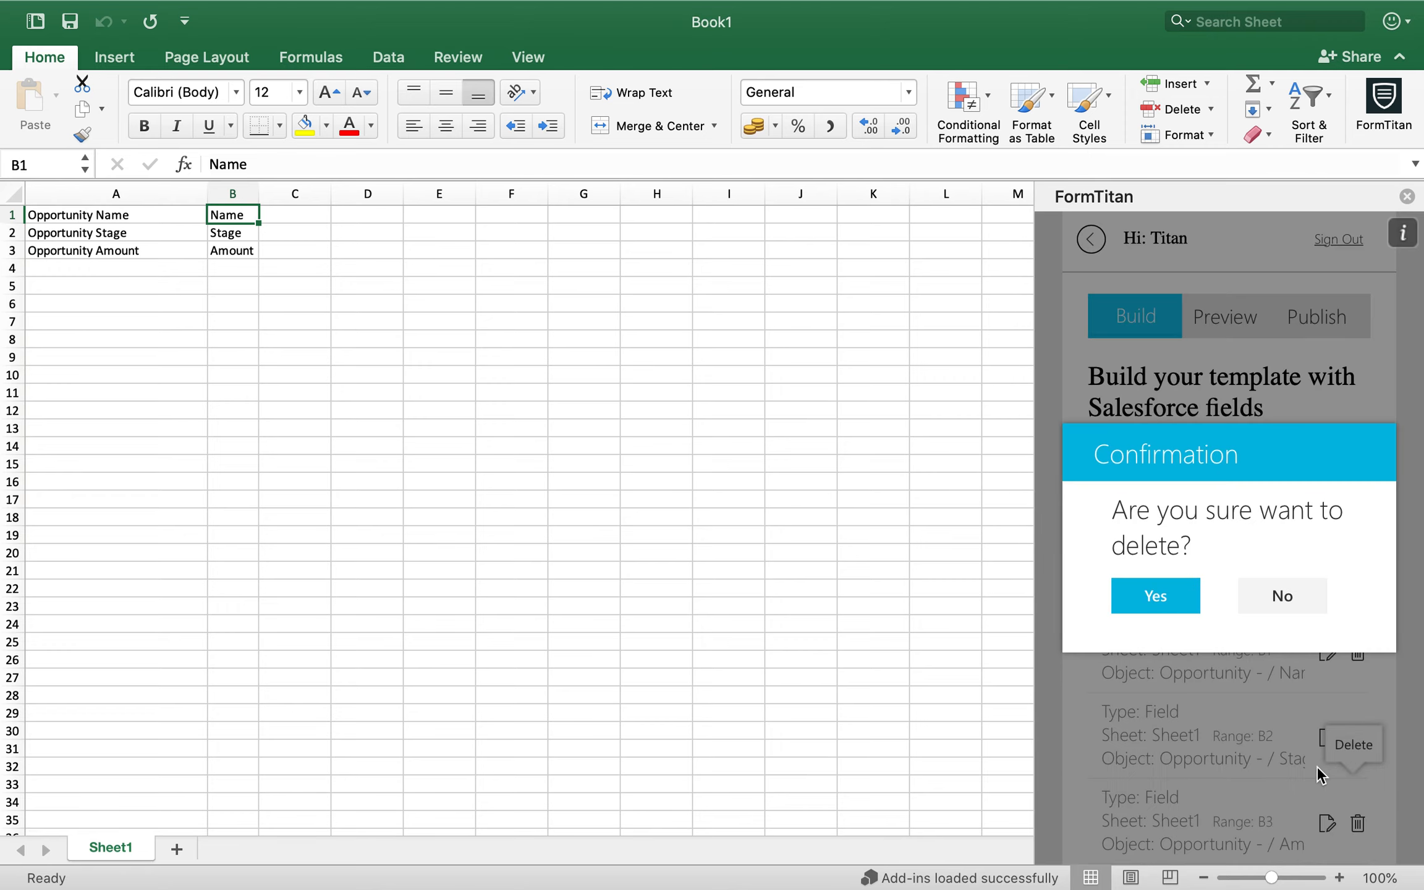
click(1178, 586)
click(153, 253)
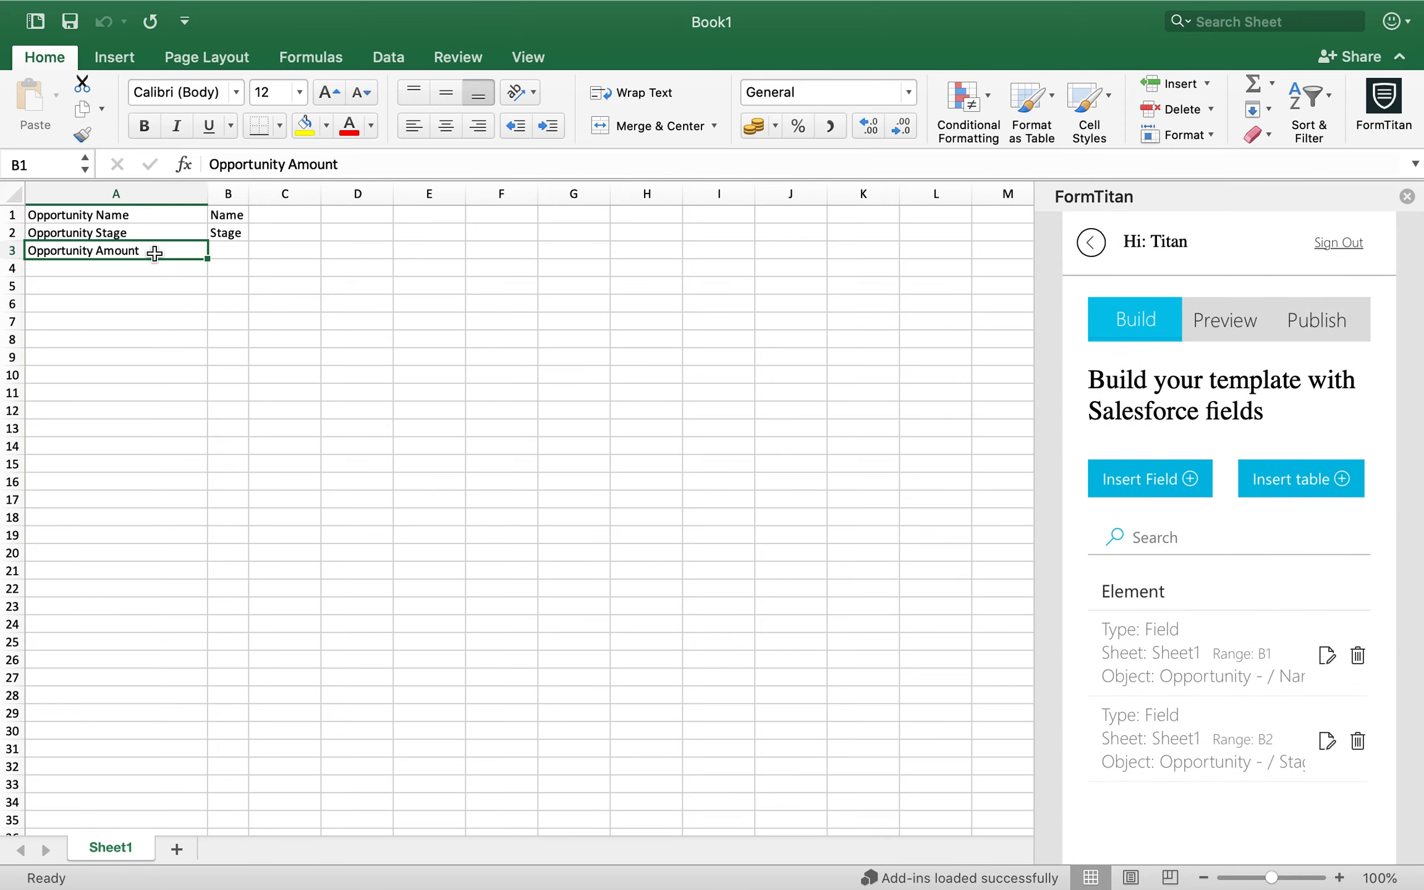
key(Delete)
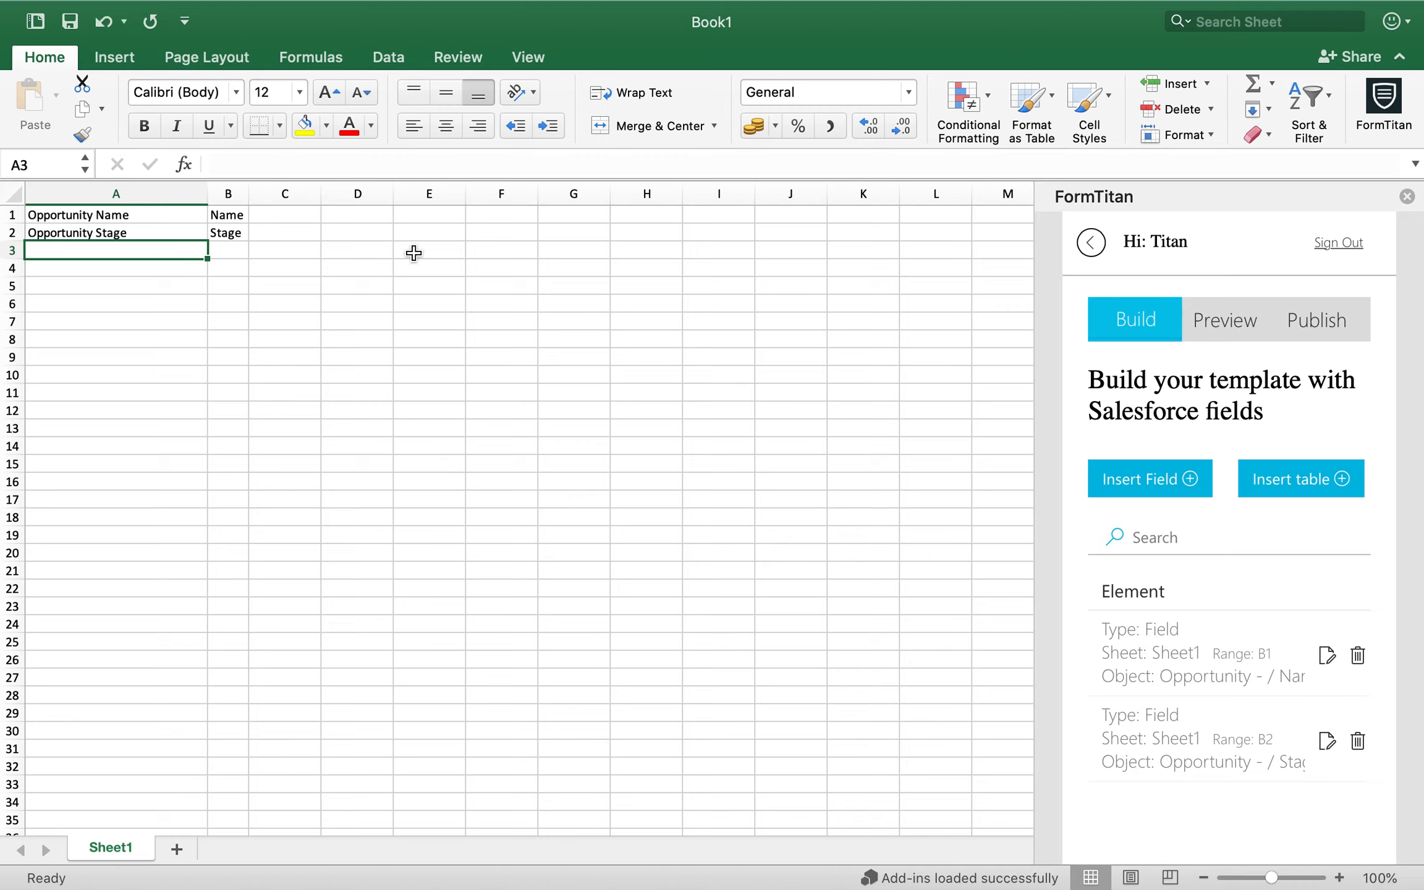